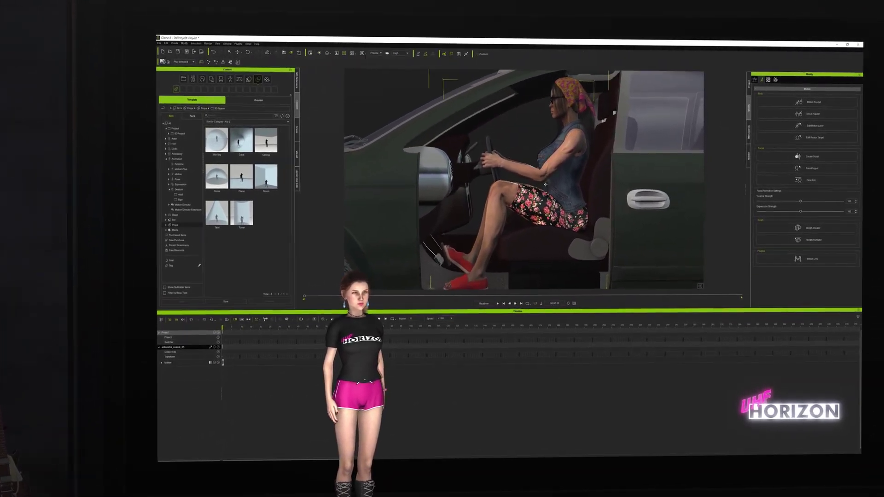
# - Create reach target dummies for the driver's right hand, left hand and hip
pyautogui.rightClick(546, 185)
pyautogui.click(814, 137)
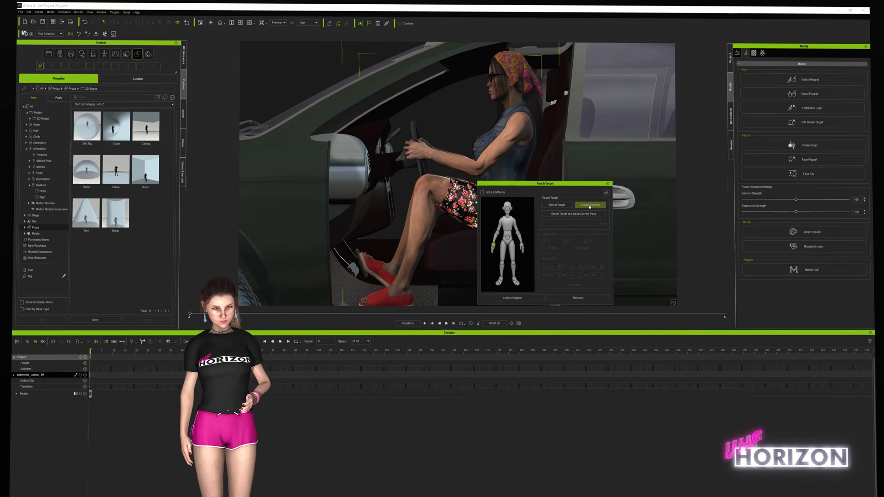
pyautogui.click(590, 206)
pyautogui.click(522, 245)
pyautogui.click(591, 206)
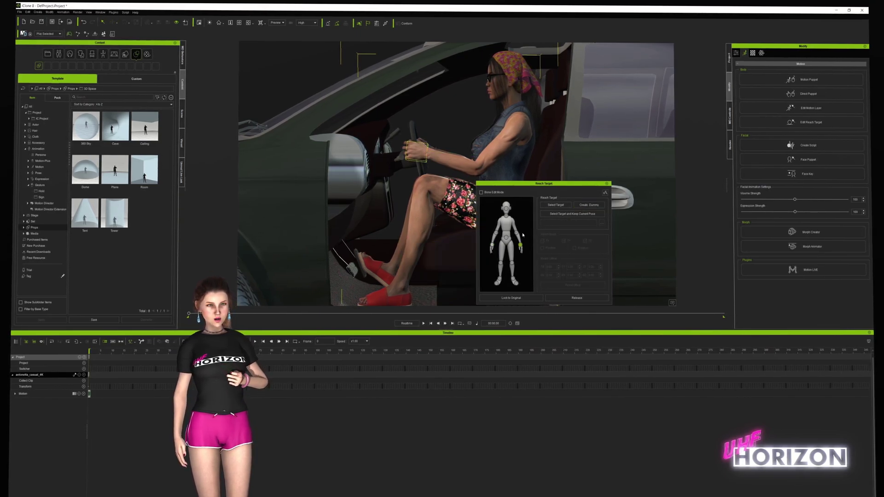
pyautogui.click(507, 237)
pyautogui.click(589, 206)
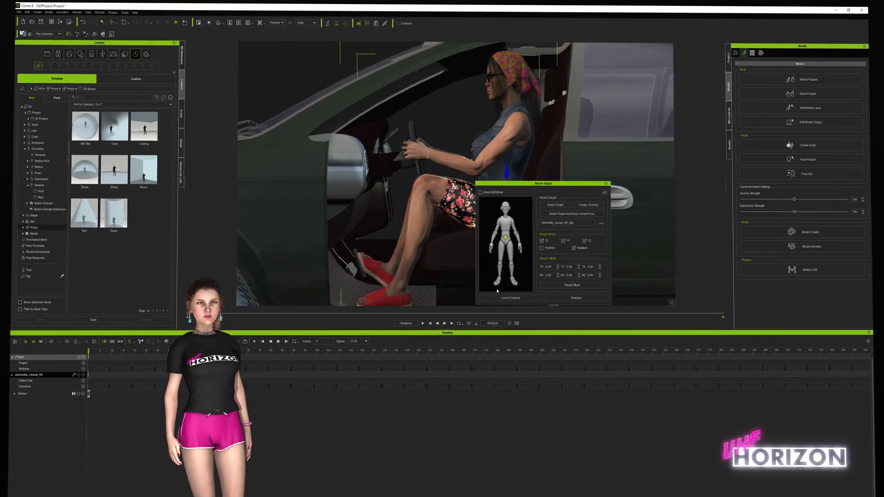
# - Create reach target dummies for the driver's right foot, right toe, left foot and left toe
pyautogui.click(498, 283)
pyautogui.click(588, 205)
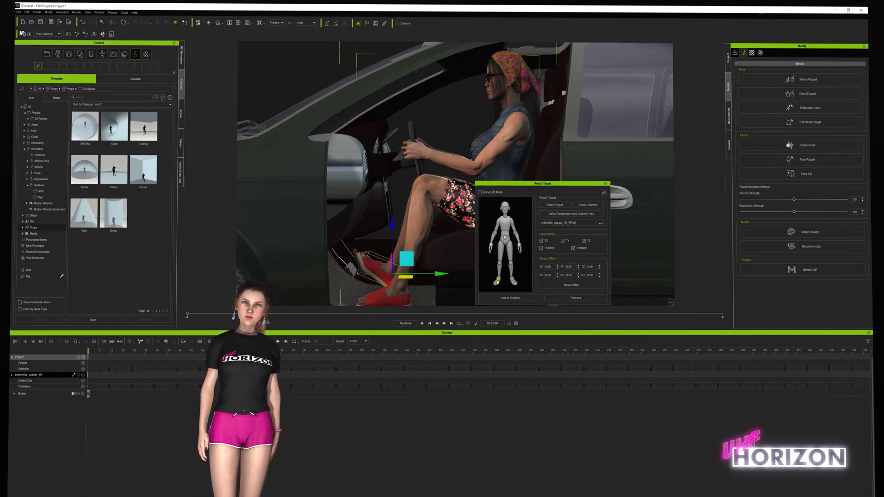
pyautogui.click(496, 282)
pyautogui.click(590, 206)
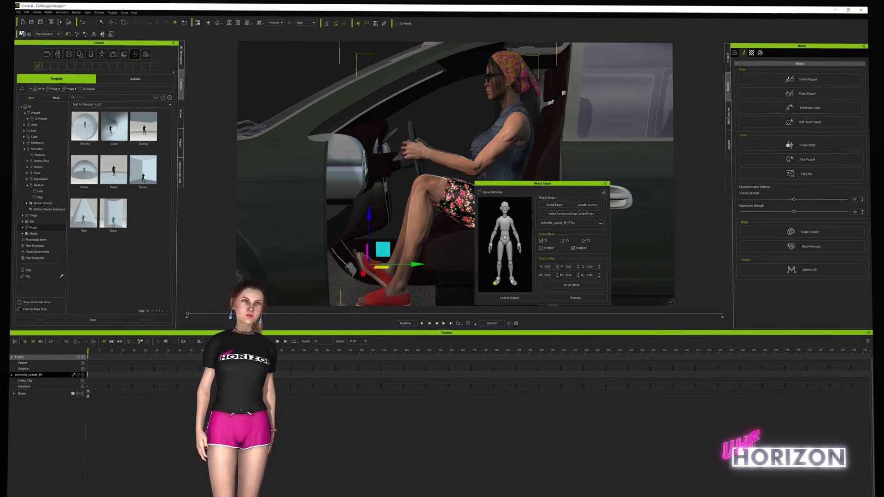
pyautogui.click(511, 278)
pyautogui.click(588, 205)
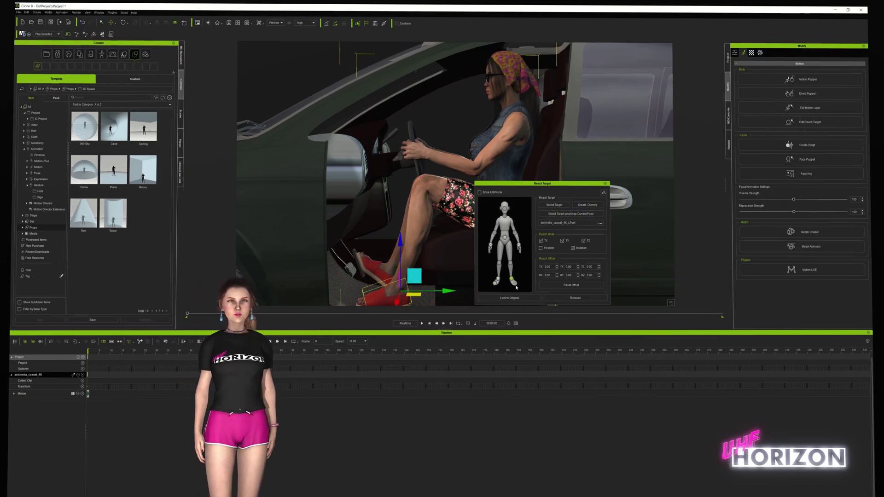
pyautogui.click(587, 206)
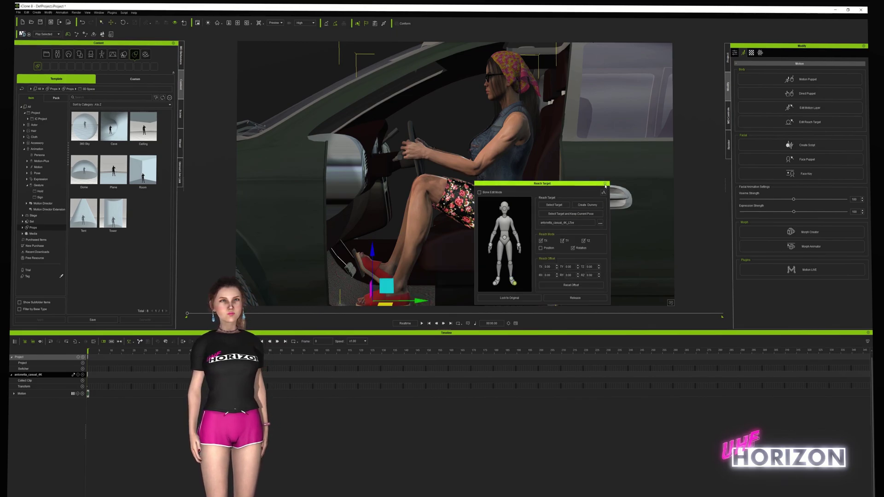
# - Attach the right foot and right toe dummies to the Gas Pedal Assembly
pyautogui.click(181, 115)
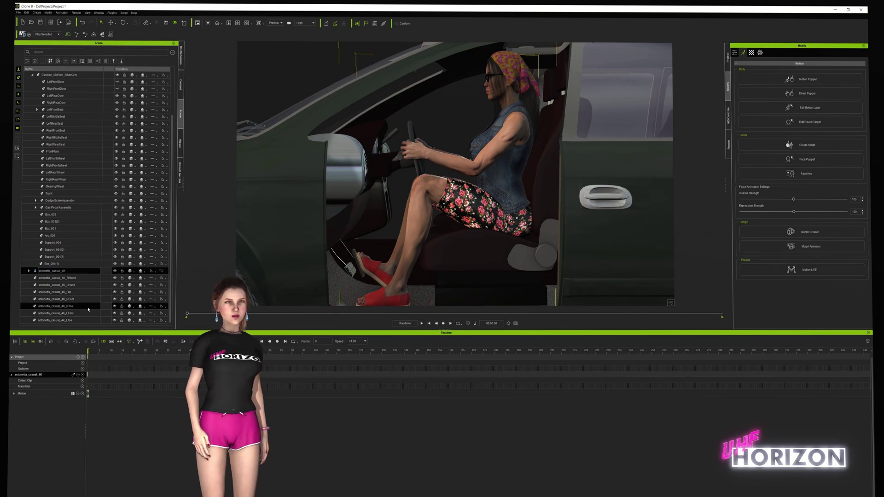
pyautogui.click(69, 299)
pyautogui.keyDown('ctrl'); pyautogui.click(75, 306); pyautogui.keyUp('ctrl')
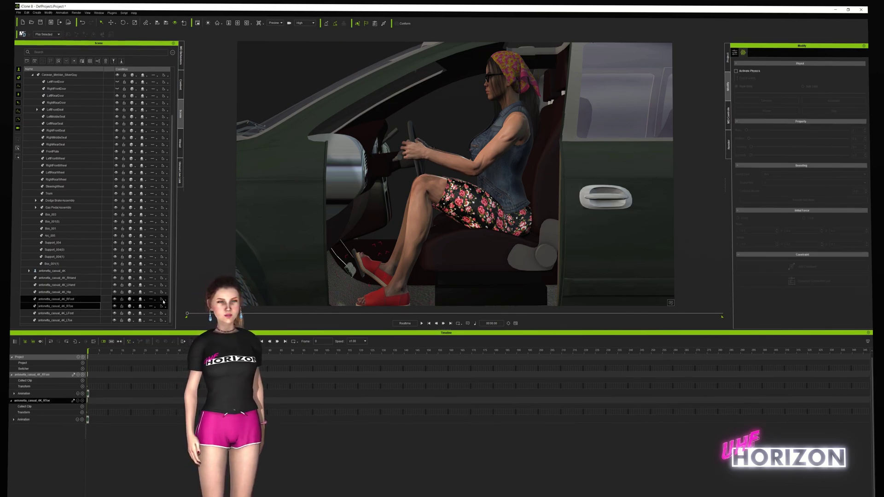
pyautogui.click(736, 52)
pyautogui.click(773, 267)
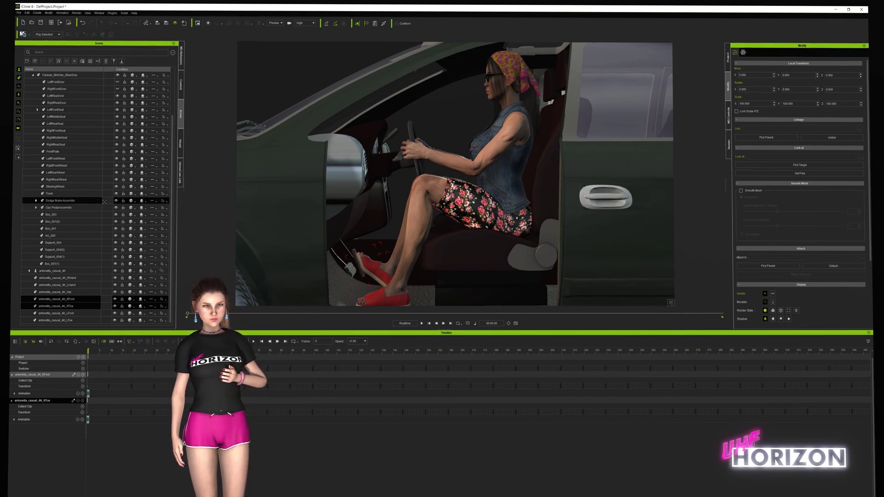
pyautogui.click(82, 207)
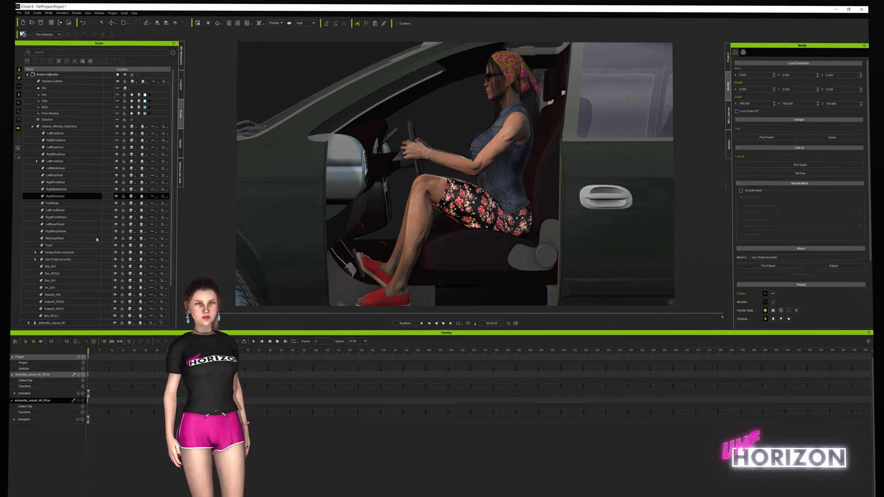
# - Attach the left foot and left toe dummies to the main minivan prop
pyautogui.click(75, 305)
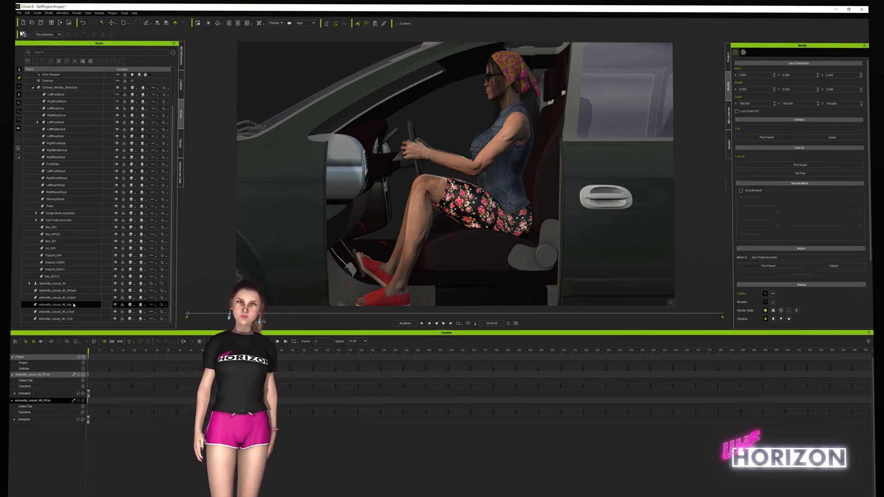
pyautogui.click(75, 312)
pyautogui.keyDown('ctrl'); pyautogui.click(75, 319); pyautogui.keyUp('ctrl')
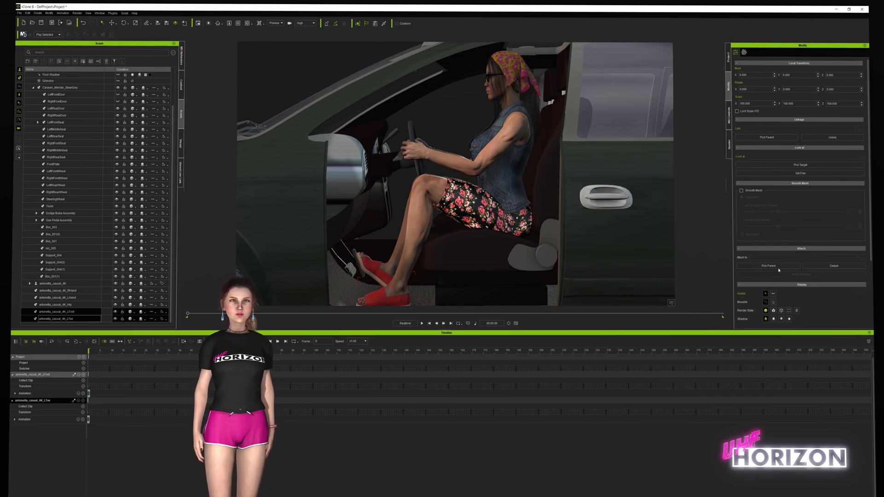
pyautogui.click(778, 267)
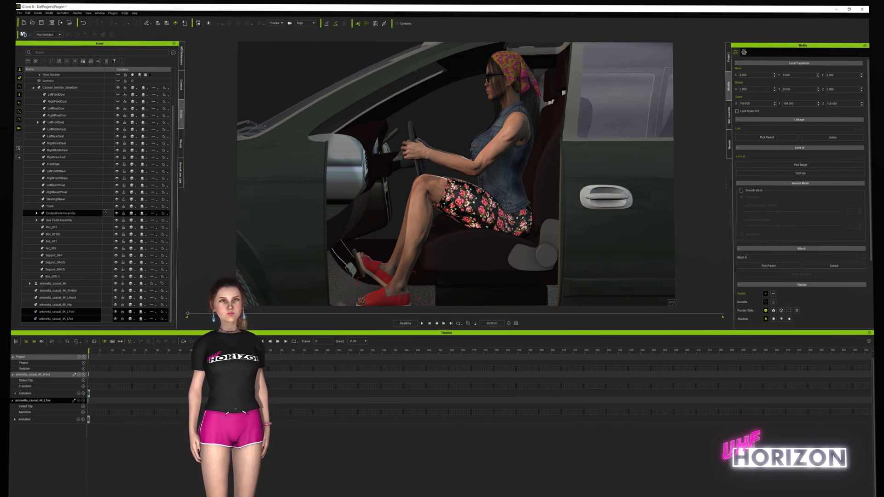
pyautogui.click(73, 87)
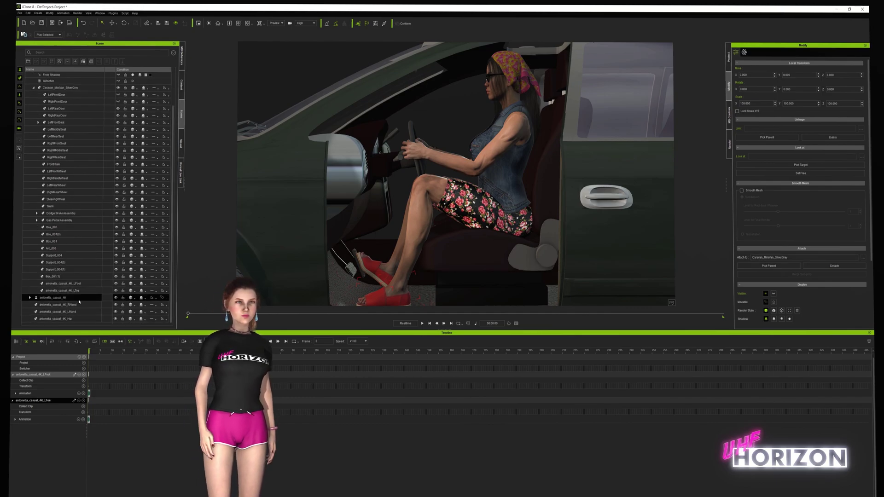
# - Attach the right hand and left hand dummies to the SteeringWheel
pyautogui.click(74, 306)
pyautogui.keyDown('ctrl'); pyautogui.click(74, 312); pyautogui.keyUp('ctrl')
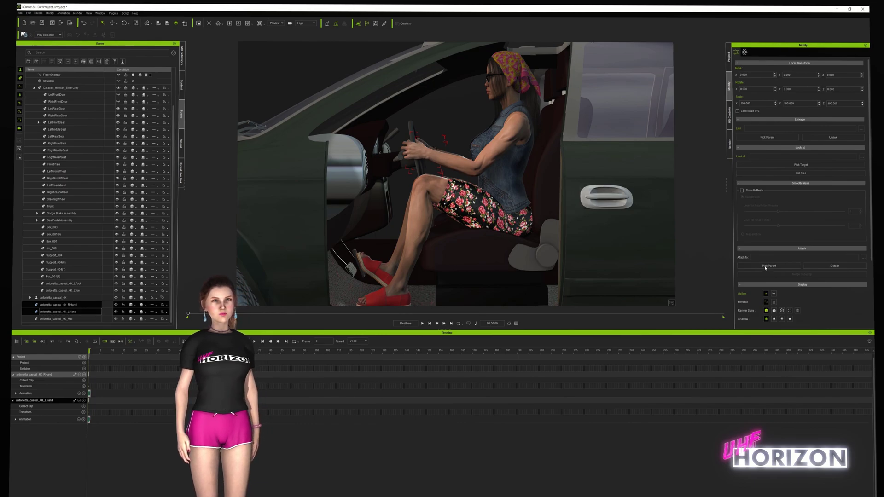
pyautogui.click(765, 267)
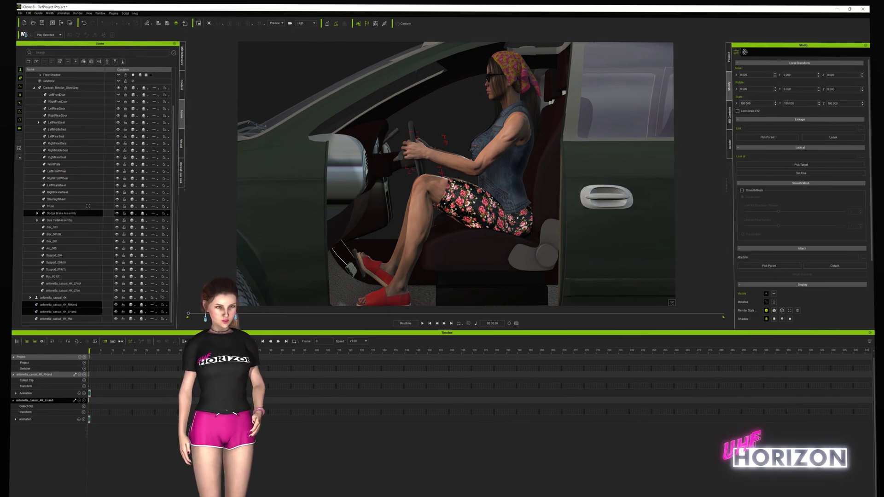
pyautogui.click(77, 200)
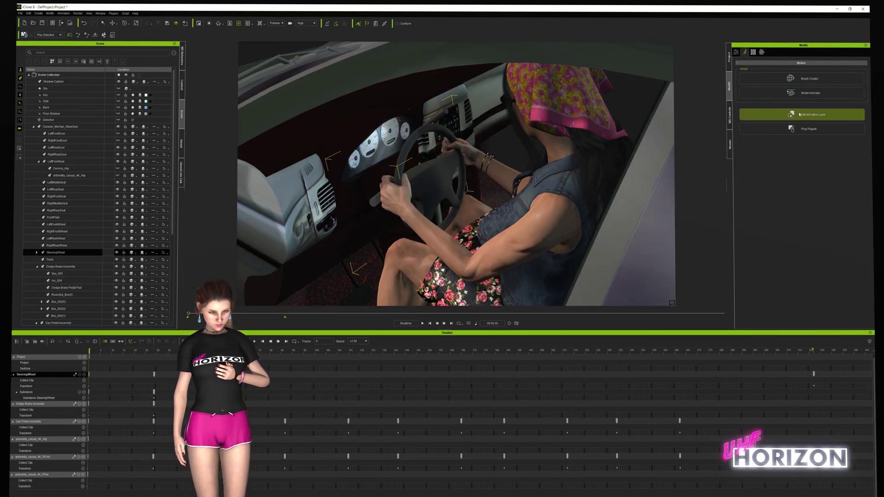
# - Preview the steering wheel's rotation with Prop Puppet in Local space and record it
pyautogui.click(802, 126)
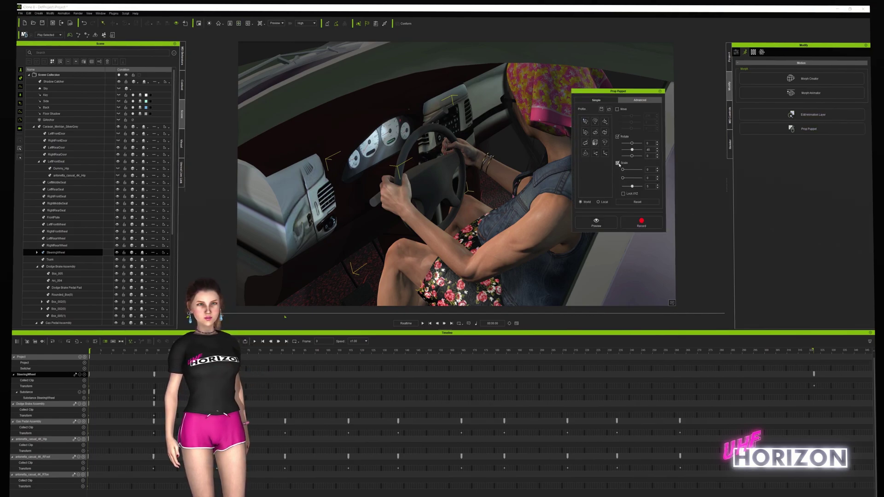
pyautogui.click(602, 203)
pyautogui.click(597, 223)
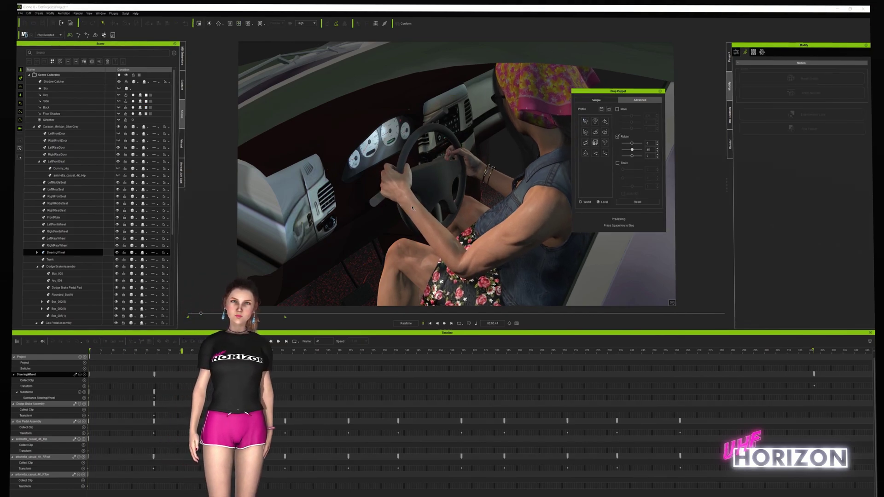
pyautogui.press('space')
pyautogui.click(641, 223)
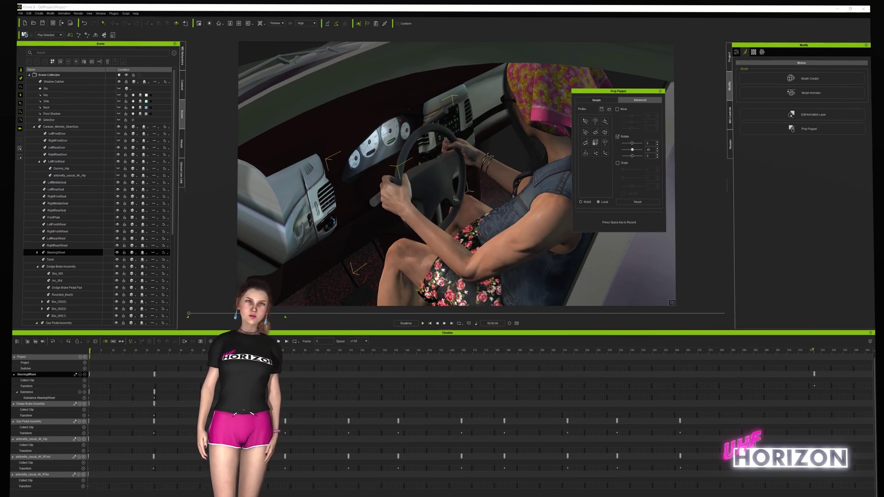
pyautogui.press('space')
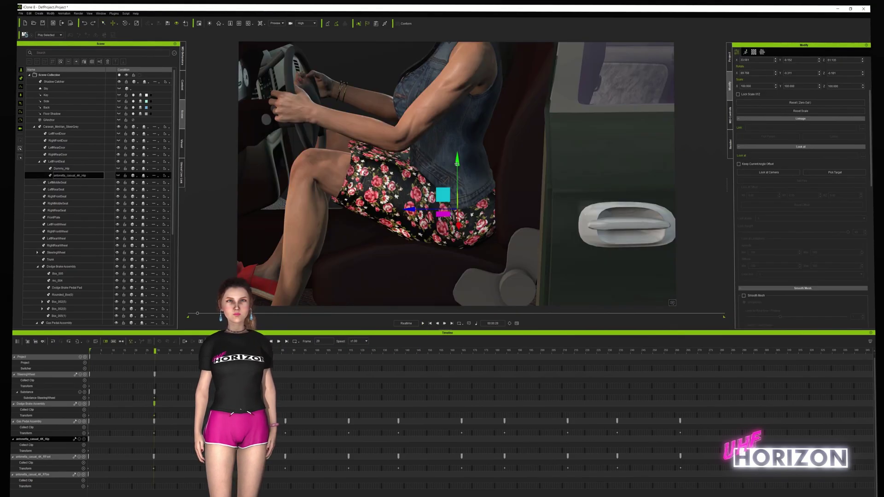
# - Lower the driver's hip dummy slightly and rotate it to tilt her pelvis on the seat
pyautogui.moveTo(457, 162)
pyautogui.mouseDown()
pyautogui.moveTo(445, 149)
pyautogui.moveTo(446, 170)
pyautogui.mouseUp()
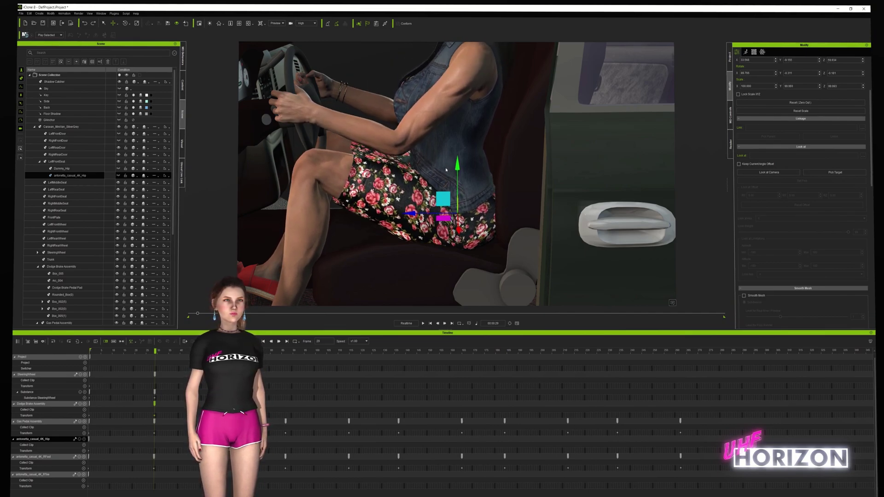
pyautogui.click(129, 22)
pyautogui.moveTo(449, 229); pyautogui.dragTo(475, 231)
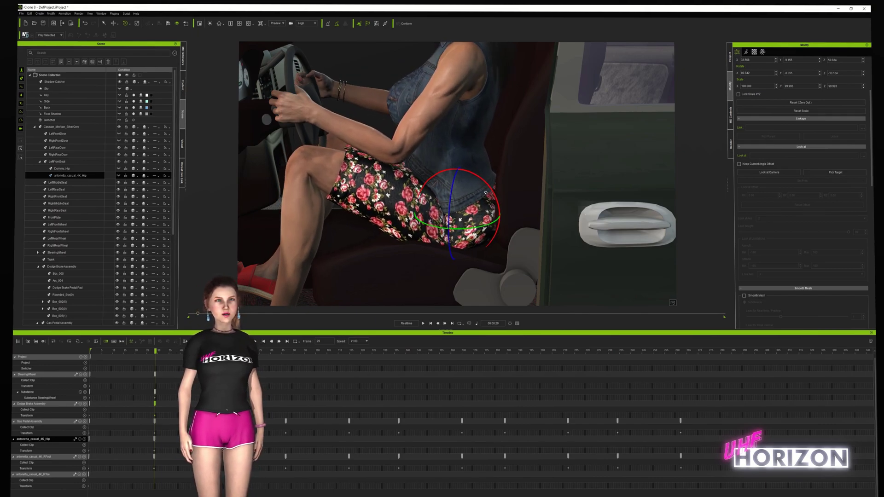
# - Open Motion Puppet for the seated driver and choose the 02_Natural idle motion
pyautogui.click(83, 320)
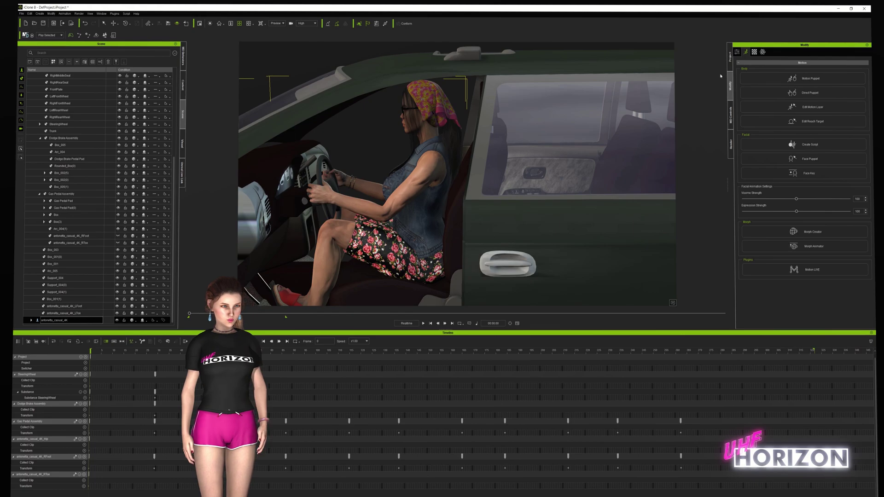
pyautogui.click(783, 90)
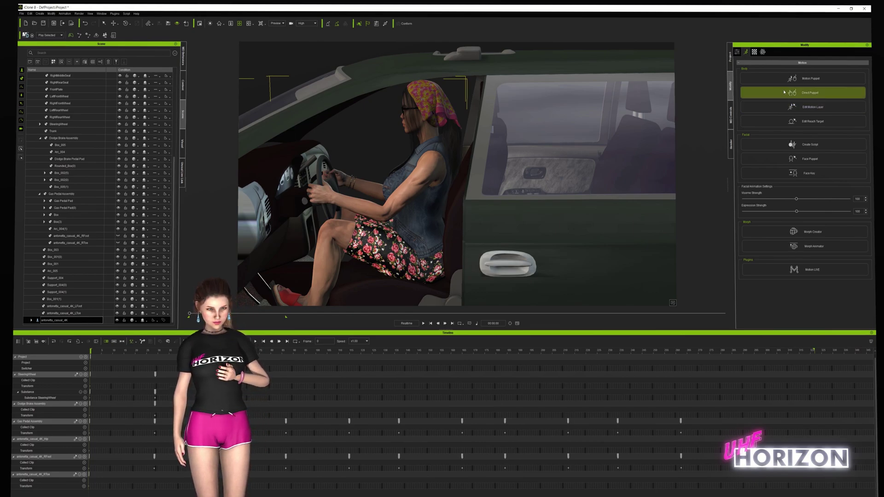
pyautogui.click(793, 78)
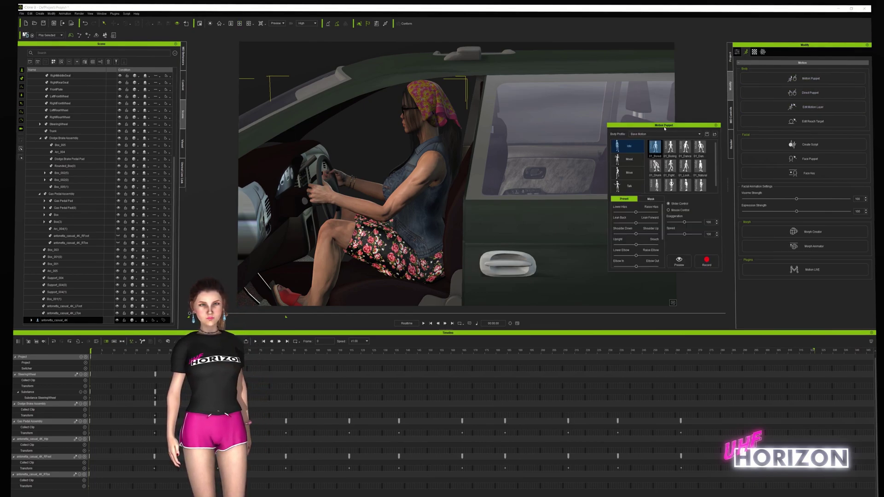
pyautogui.moveTo(664, 128); pyautogui.dragTo(651, 108)
pyautogui.scroll(-1, 695, 158)
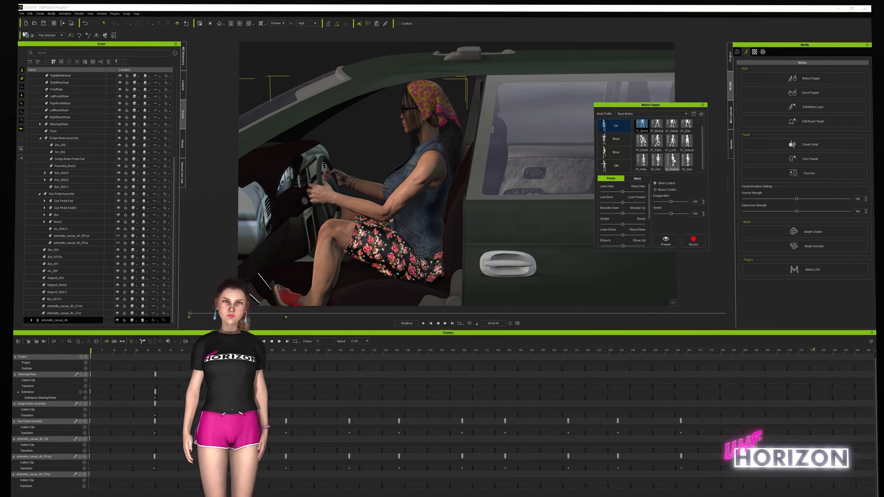
pyautogui.click(671, 161)
# - Check the Motion Puppet body mask, then preview the idle motion while varying the driver's backward and forward lean
pyautogui.click(638, 179)
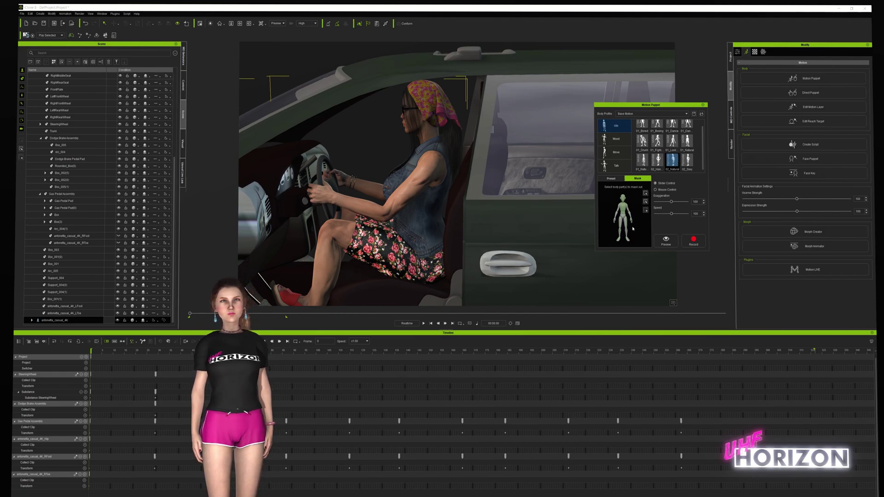
pyautogui.click(611, 178)
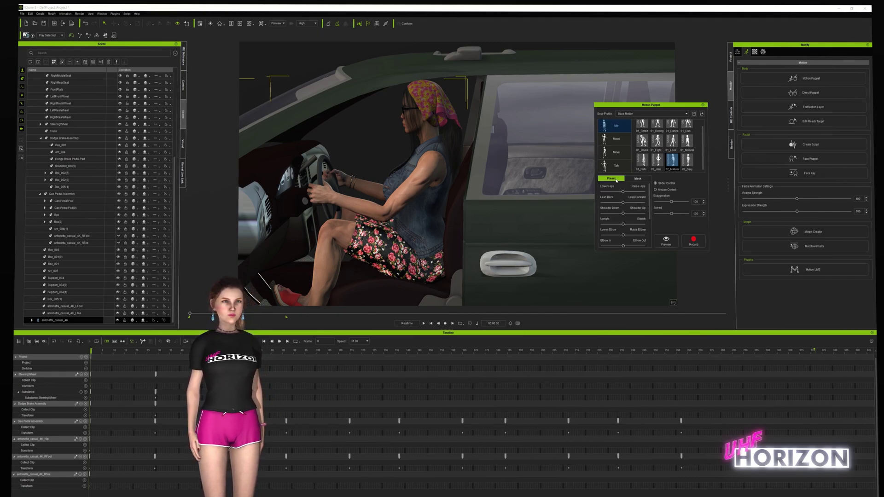
pyautogui.click(667, 240)
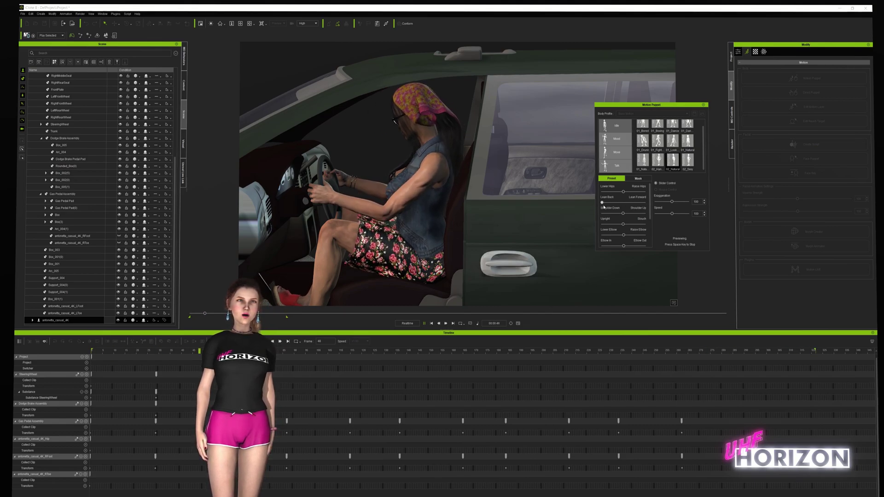
pyautogui.moveTo(626, 205); pyautogui.dragTo(624, 207)
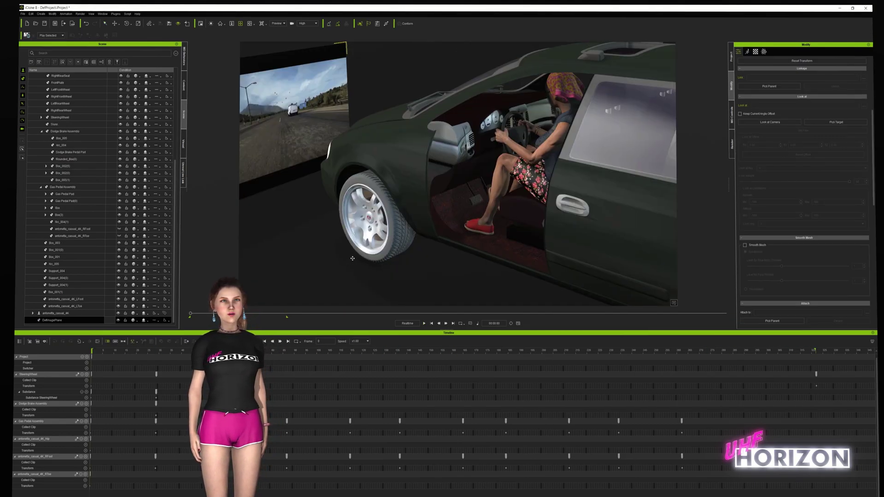
# - Move the road video image plane closer to the front of the minivan
pyautogui.moveTo(359, 257); pyautogui.dragTo(369, 218, button='right')
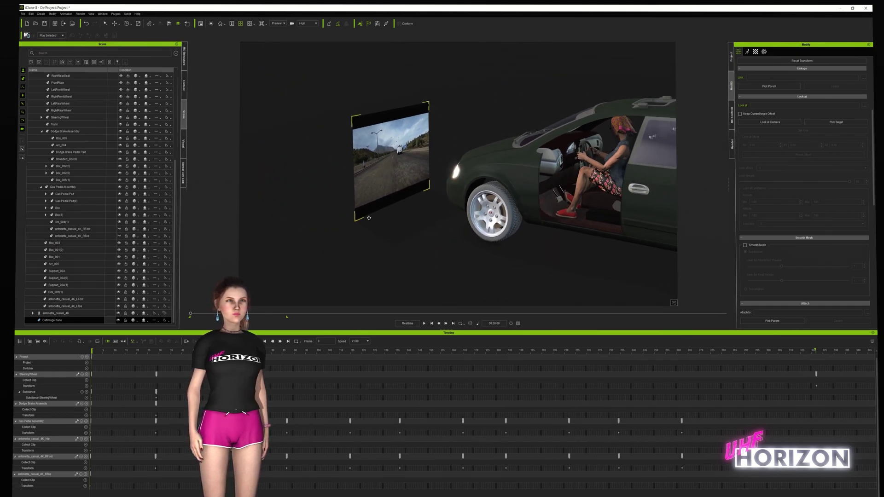
pyautogui.press('w')
pyautogui.moveTo(418, 202); pyautogui.dragTo(533, 280)
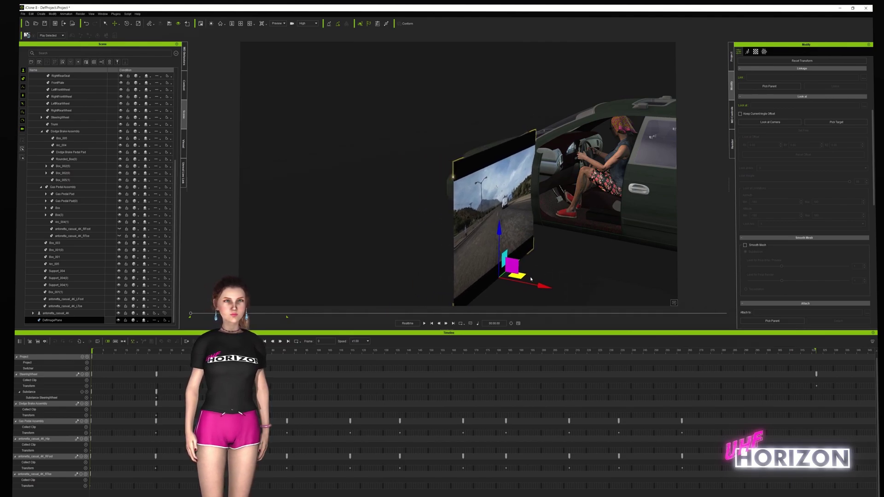
pyautogui.click(240, 25)
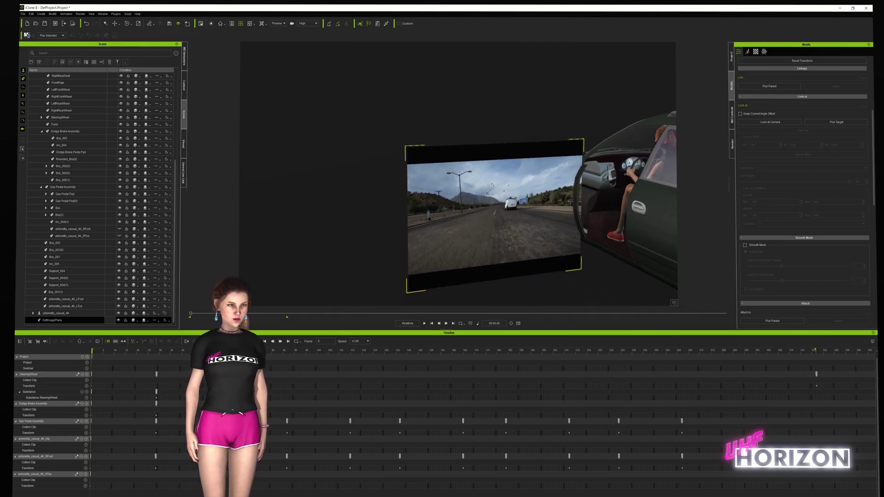
# - Play back the road video on the image plane and examine it from behind and beside the minivan
pyautogui.moveTo(407, 183); pyautogui.dragTo(409, 174, button='right')
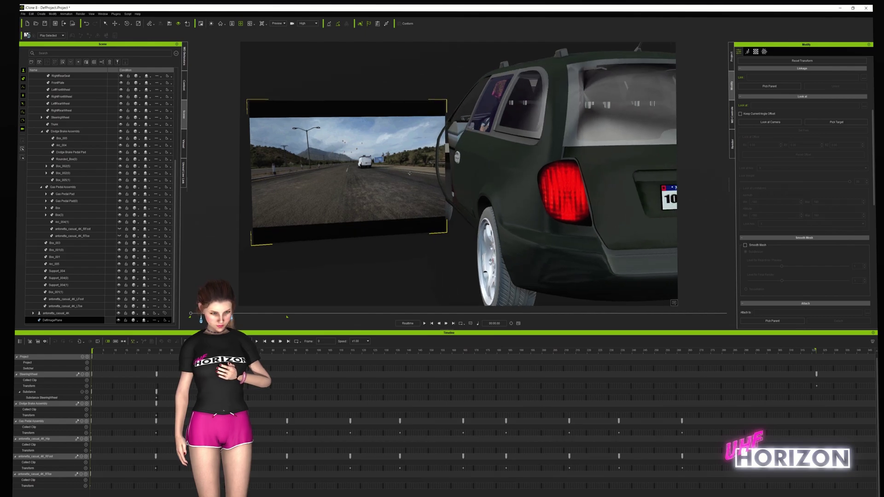
pyautogui.press('space')
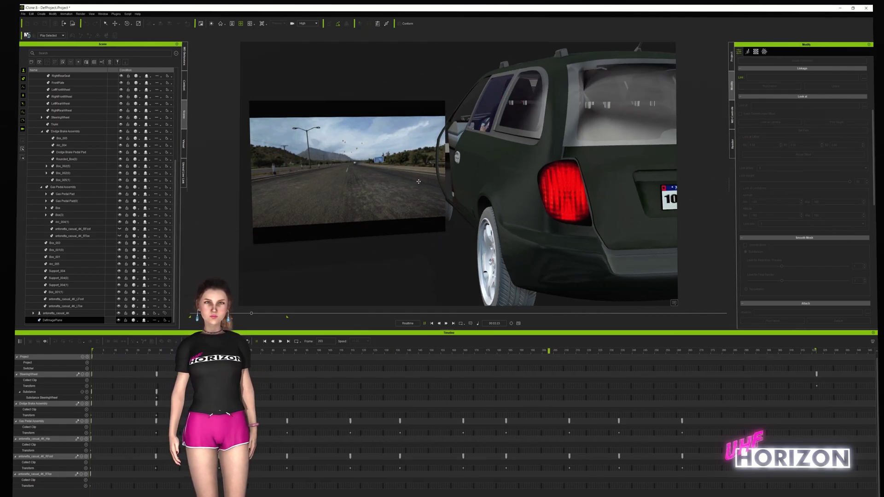
pyautogui.press('space')
pyautogui.moveTo(351, 175); pyautogui.dragTo(417, 198, button='right')
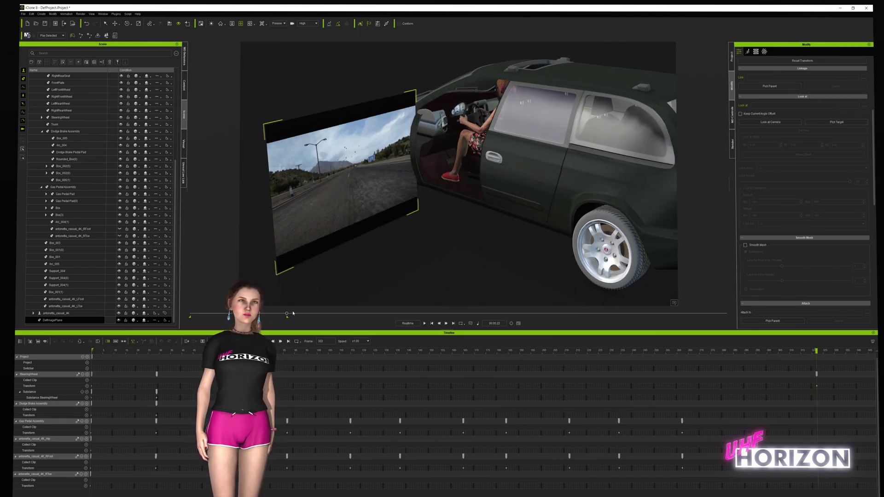
pyautogui.moveTo(230, 314); pyautogui.dragTo(176, 316)
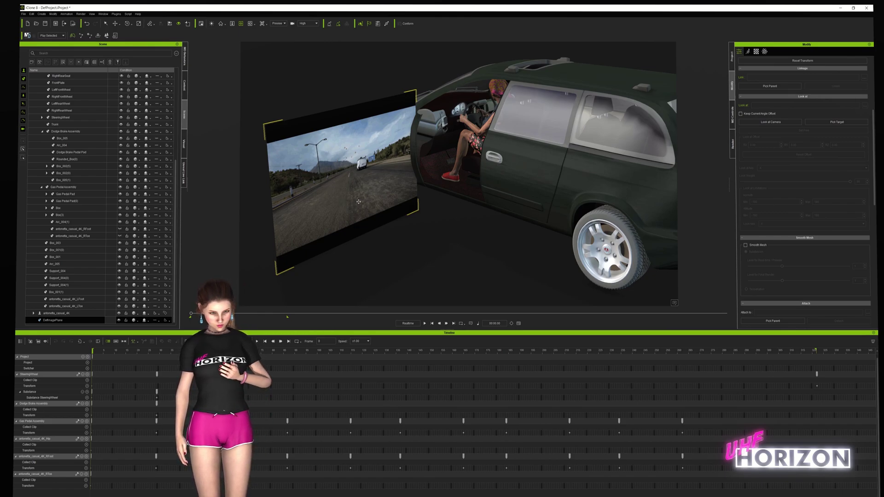
pyautogui.moveTo(349, 193); pyautogui.dragTo(349, 194, button='right')
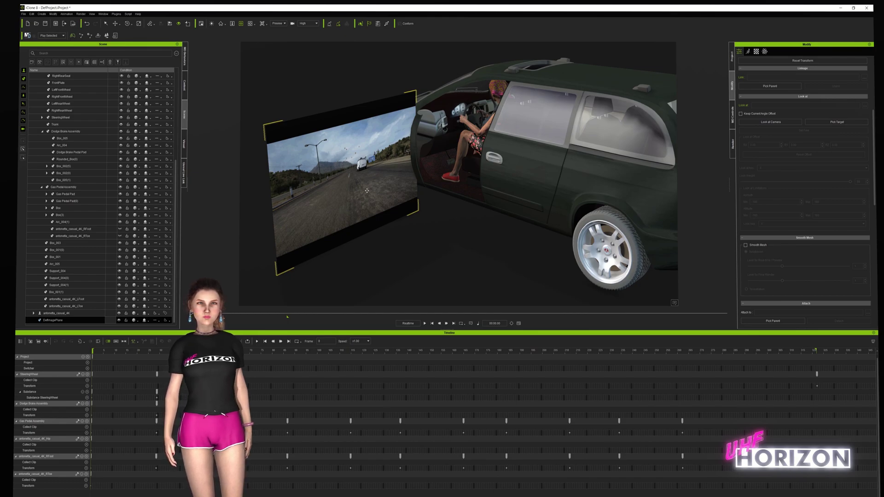
# - Delete the road video image plane and add the Tower prop from the 3D Space templates around the minivan
pyautogui.press('Delete')
pyautogui.click(184, 92)
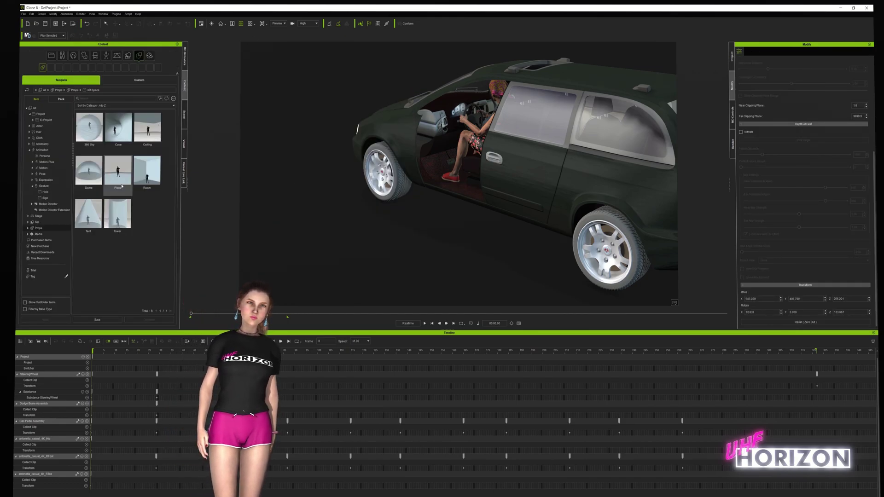
pyautogui.moveTo(117, 214); pyautogui.dragTo(243, 211)
# - Make the tower's material 2-sided
pyautogui.click(756, 51)
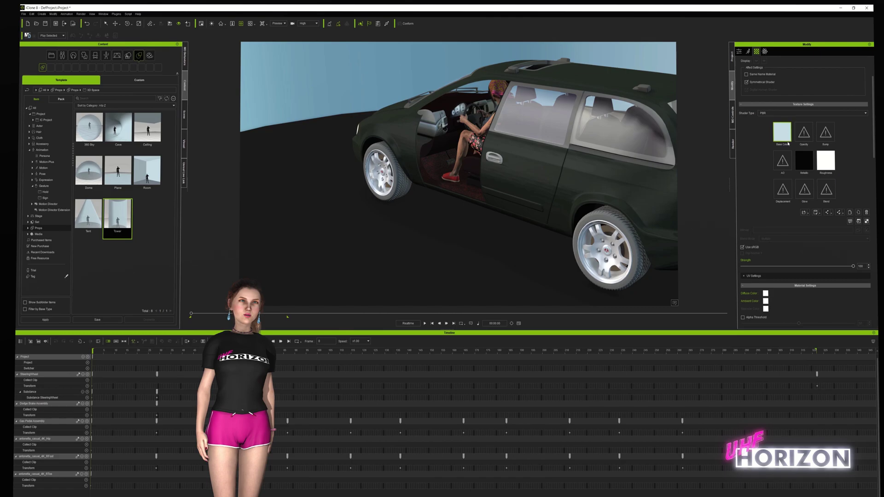
pyautogui.scroll(-10, 515, 113)
pyautogui.moveTo(515, 113); pyautogui.dragTo(517, 142, button='right')
pyautogui.scroll(-2, 516, 143)
pyautogui.moveTo(517, 143); pyautogui.dragTo(533, 180, button='middle')
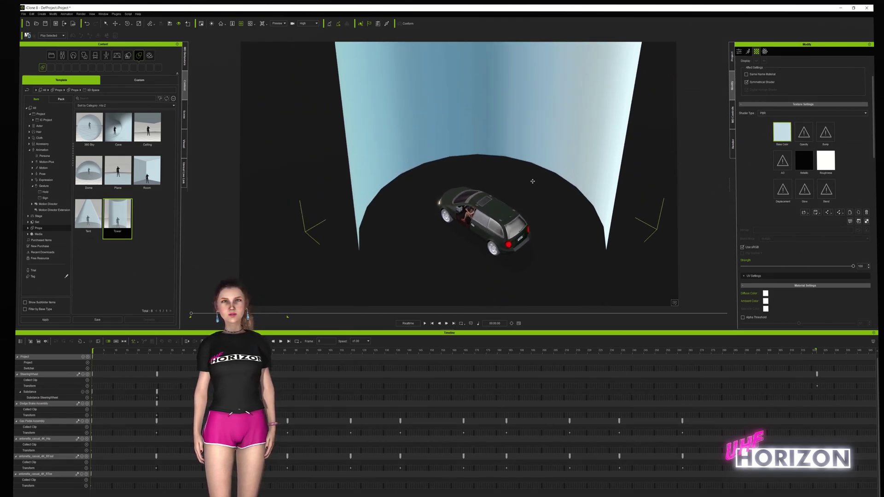
pyautogui.scroll(-3, 779, 266)
pyautogui.scroll(-3, 780, 265)
pyautogui.click(743, 265)
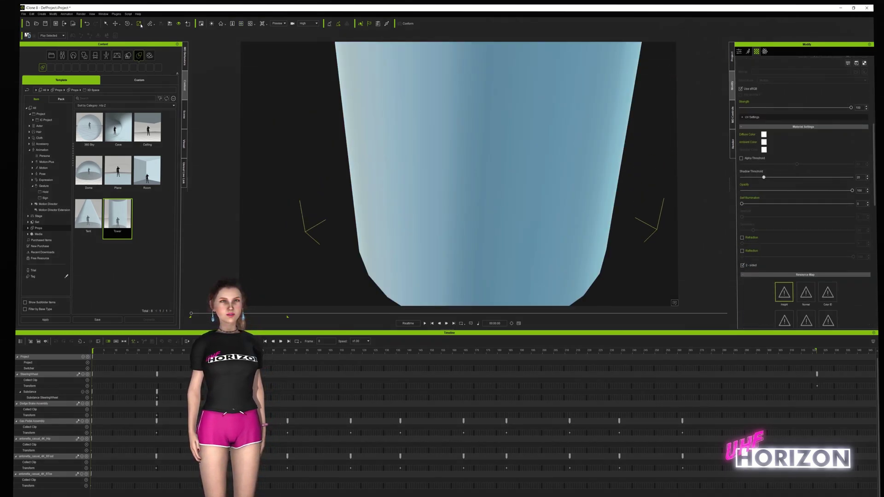
# - Scale the tower down into a low cylinder that closely encircles the minivan
pyautogui.click(140, 25)
pyautogui.moveTo(483, 189); pyautogui.dragTo(529, 257)
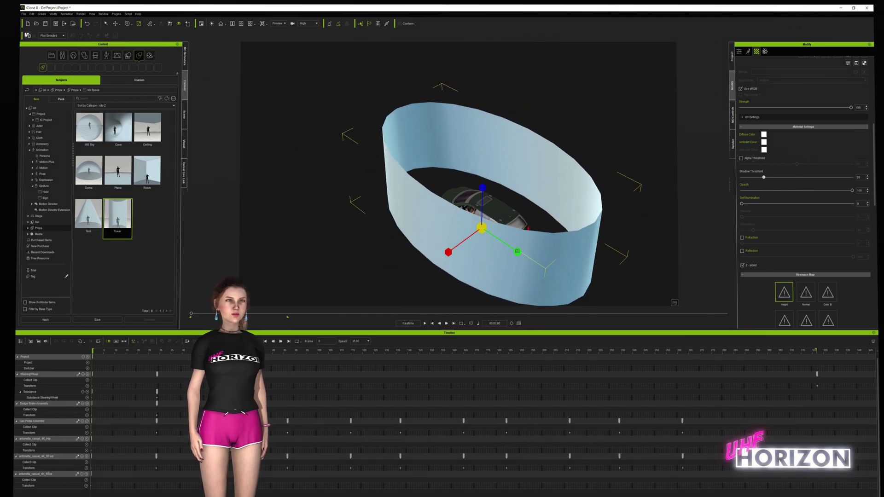
pyautogui.moveTo(528, 256); pyautogui.dragTo(429, 177, button='right')
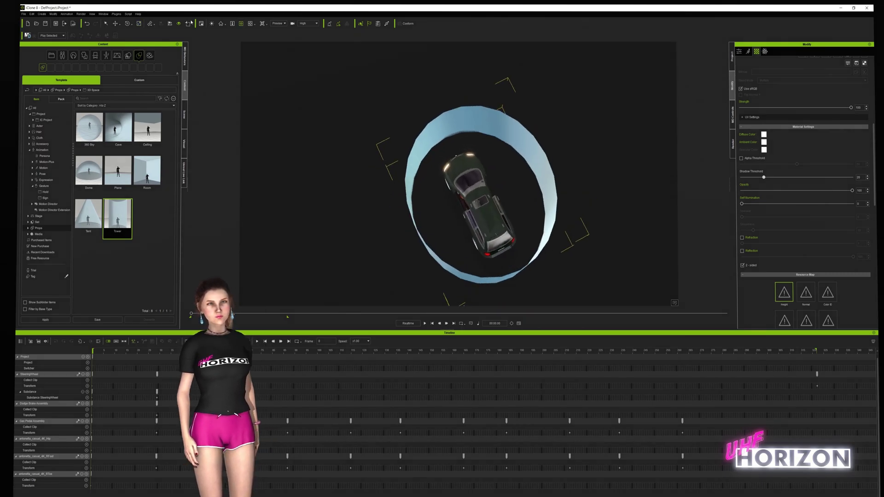
pyautogui.moveTo(489, 217); pyautogui.dragTo(494, 236, button='right')
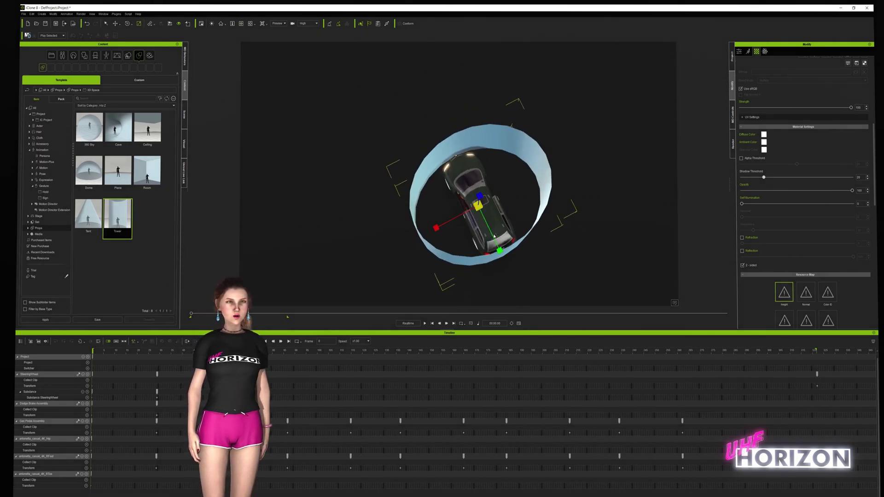
pyautogui.moveTo(436, 225); pyautogui.dragTo(444, 237, button='right')
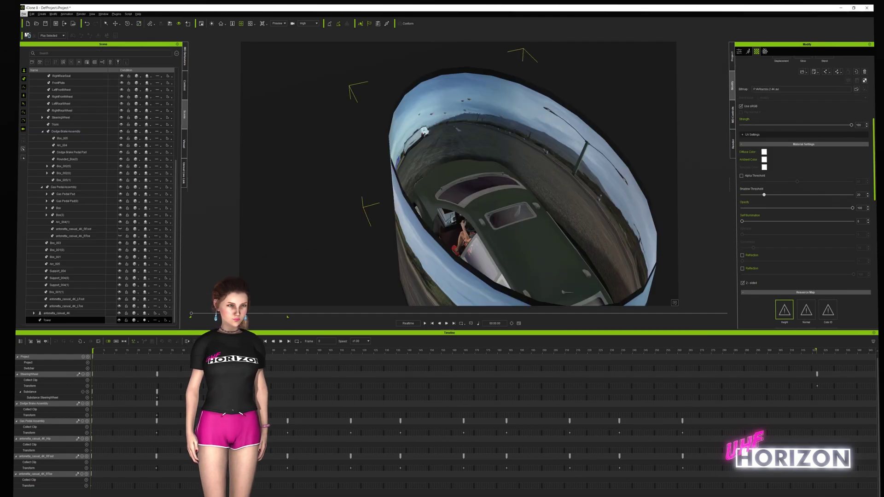
# - Flip the road video texture on the tower horizontally and set its self-illumination to 100
pyautogui.click(784, 136)
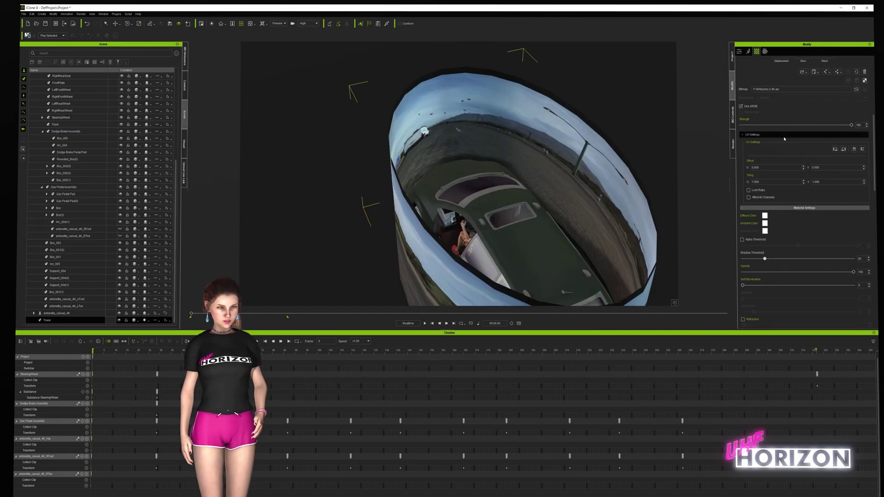
pyautogui.click(856, 150)
pyautogui.scroll(-4, 874, 155)
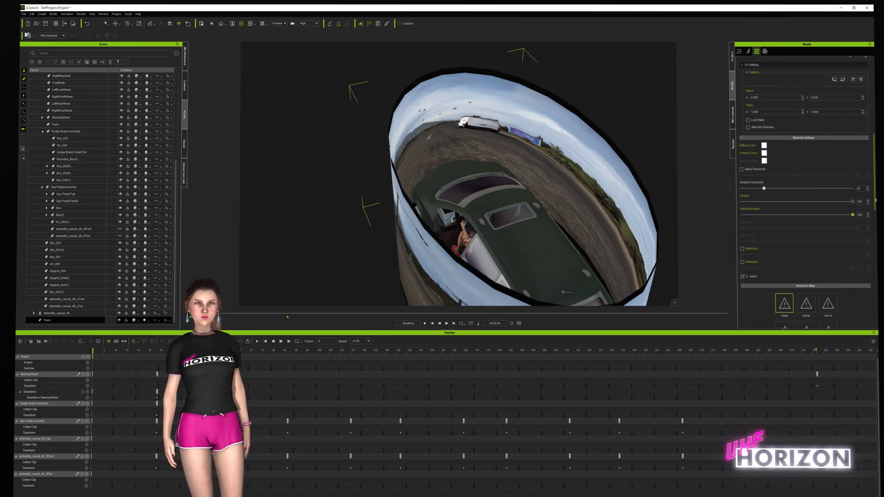
# - Enable GI illumination for the tower's material and check the road backdrop from behind the front seats
pyautogui.moveTo(876, 201); pyautogui.dragTo(872, 285)
pyautogui.click(262, 24)
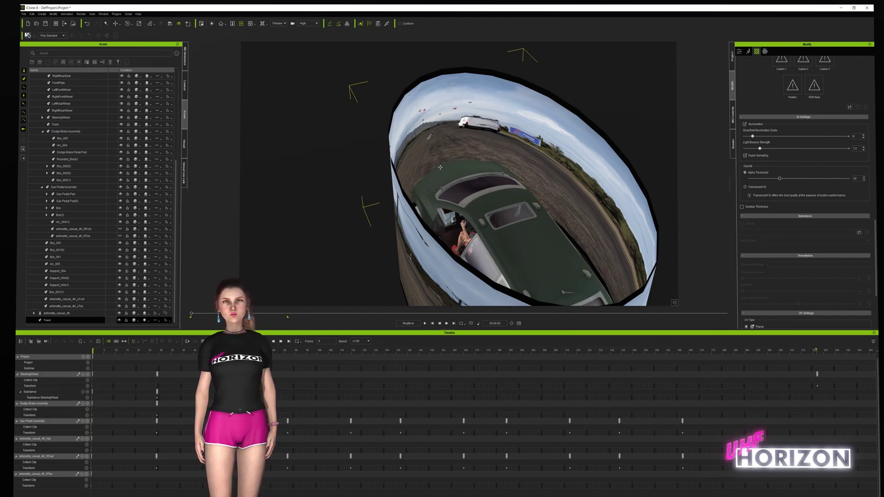
pyautogui.moveTo(456, 229); pyautogui.dragTo(415, 180, button='right')
pyautogui.scroll(8, 414, 180)
pyautogui.moveTo(414, 207); pyautogui.dragTo(430, 177, button='middle')
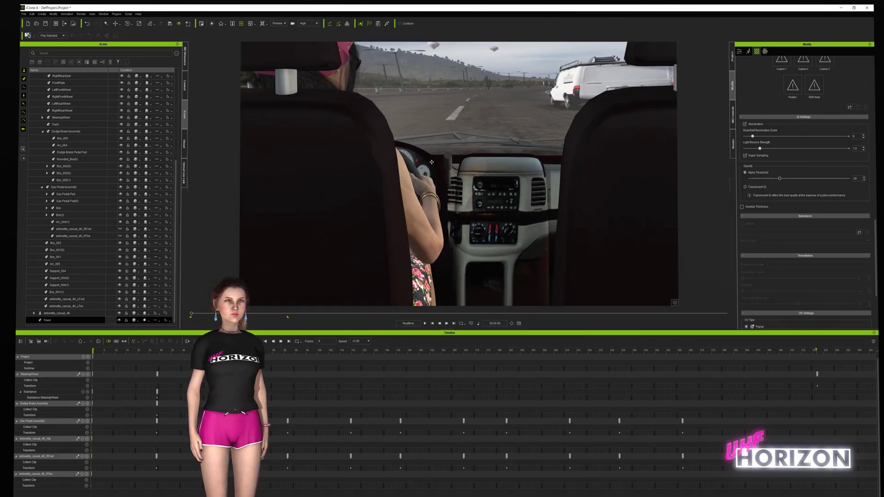
# - Lower the road tower slightly along its vertical axis to adjust the backdrop behind the windshield
pyautogui.click(739, 51)
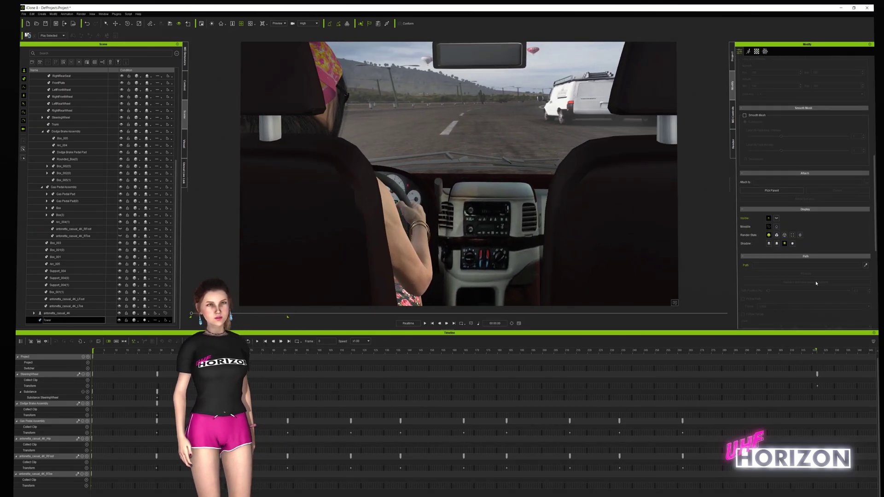
pyautogui.click(791, 277)
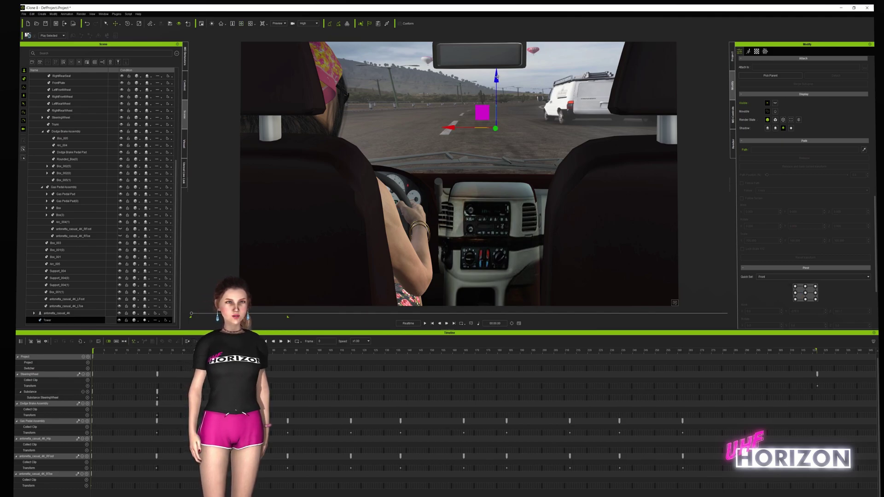
pyautogui.moveTo(497, 79); pyautogui.dragTo(497, 101)
# - Create a linear camera and move it forward between the front seats to face the road over the dashboard
pyautogui.moveTo(56, 83)
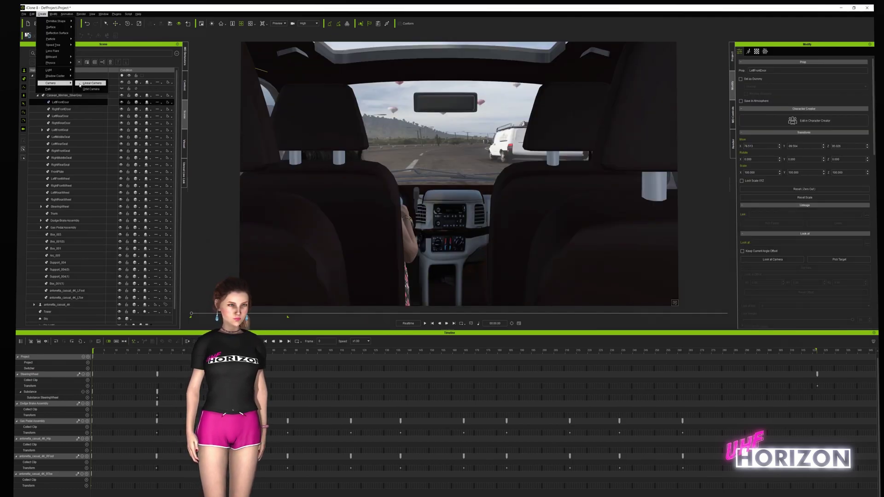
pyautogui.click(90, 84)
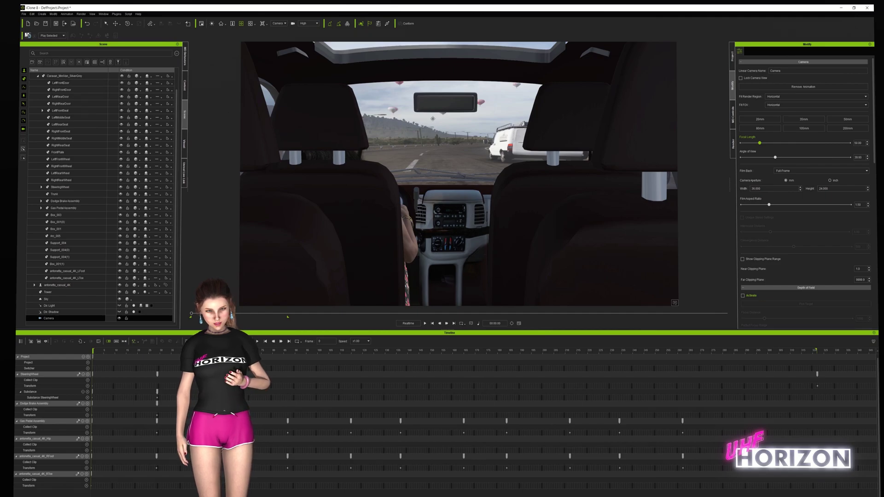
pyautogui.scroll(10, 498, 182)
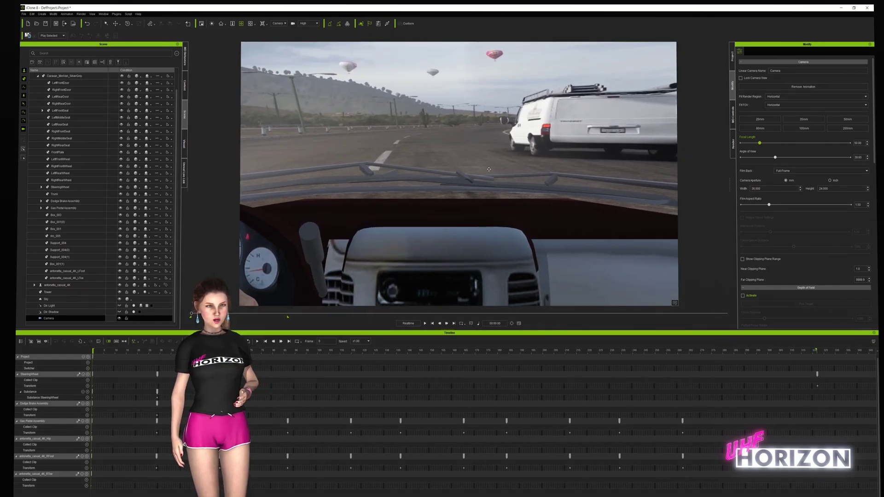
pyautogui.moveTo(376, 191); pyautogui.dragTo(346, 192, button='middle')
pyautogui.moveTo(541, 206)
pyautogui.mouseDown(button='middle')
pyautogui.moveTo(445, 221)
pyautogui.moveTo(453, 209)
pyautogui.moveTo(440, 212)
pyautogui.mouseUp(button='middle')
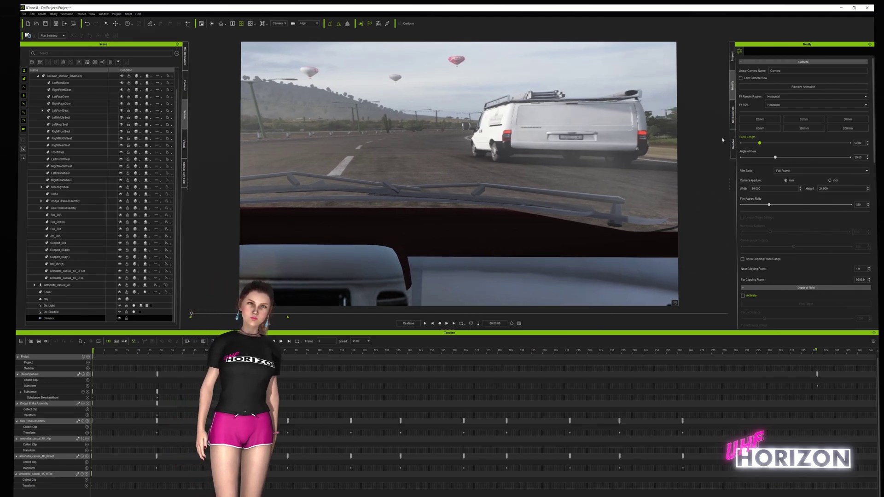
# - Enable 360° panorama output for the render and preview the cabin and road through the panoramic camera
pyautogui.click(732, 144)
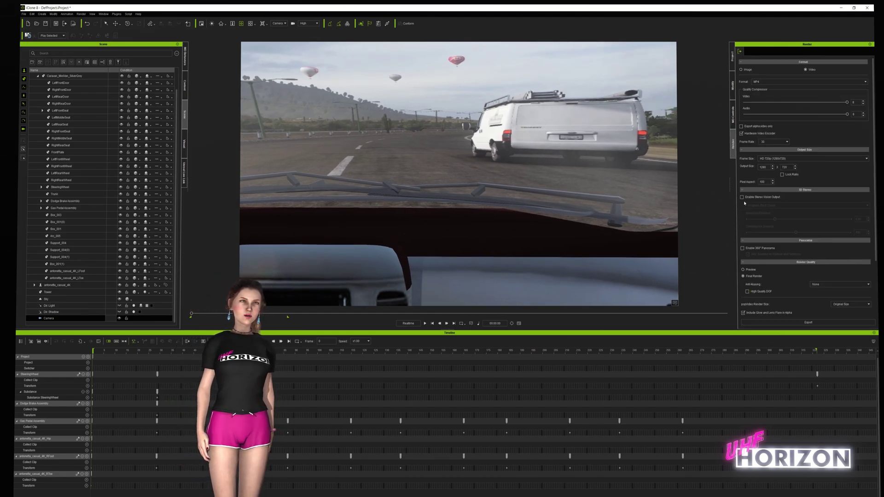
pyautogui.click(752, 248)
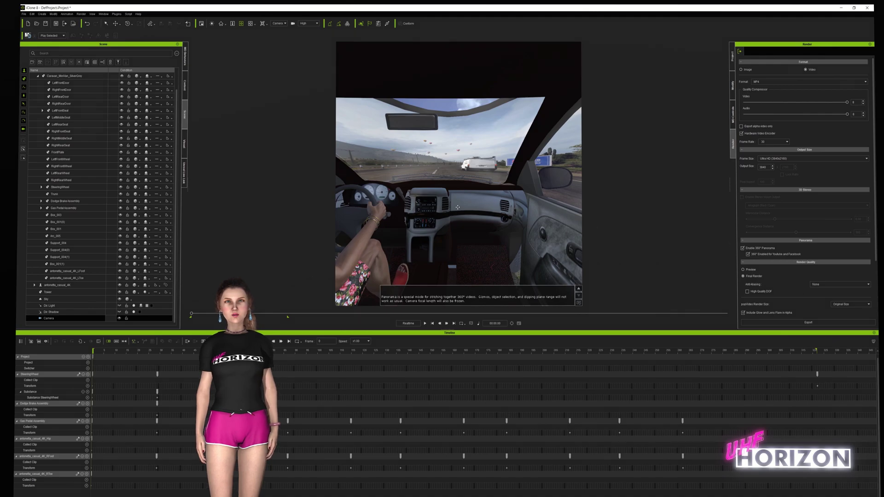
pyautogui.moveTo(503, 221); pyautogui.dragTo(483, 256)
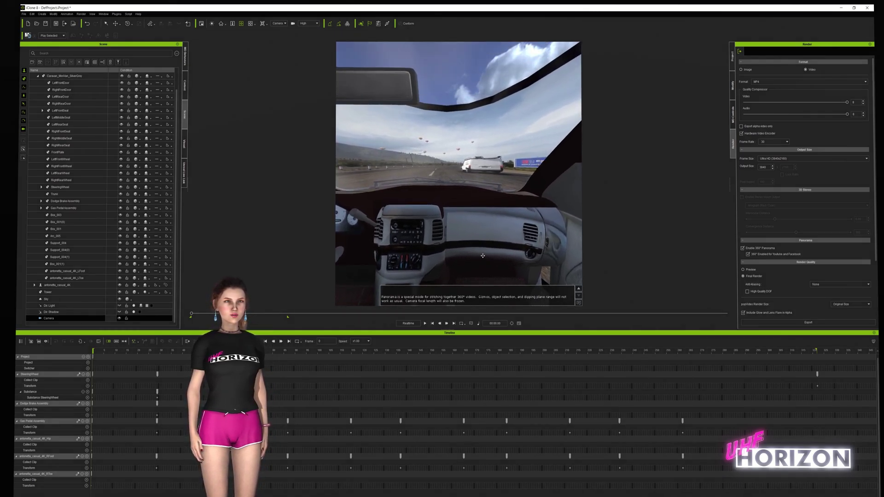
pyautogui.moveTo(423, 296); pyautogui.dragTo(459, 216)
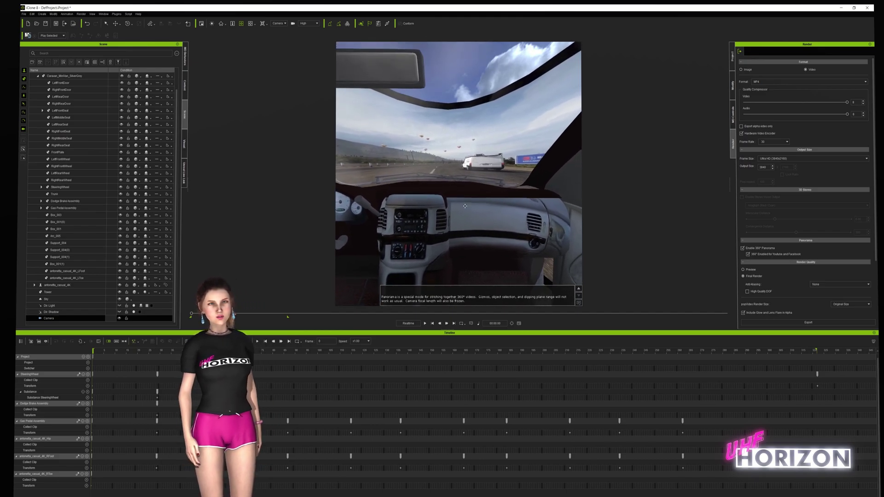
pyautogui.click(258, 341)
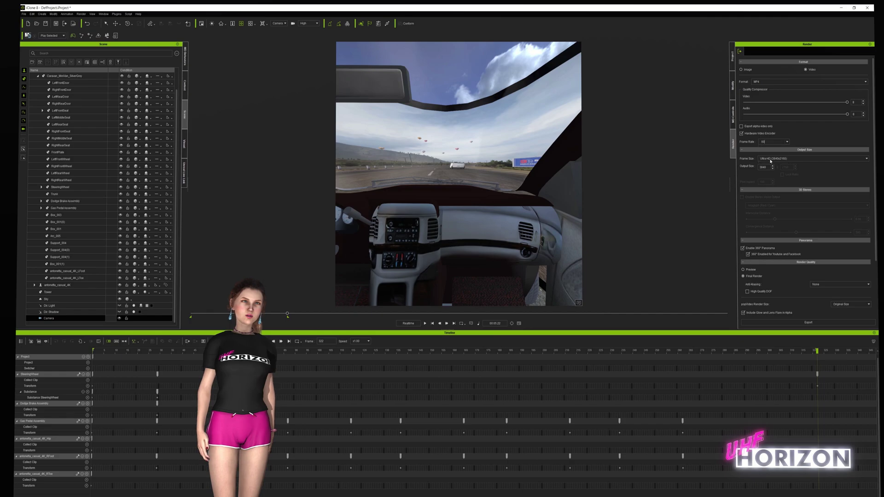
pyautogui.scroll(-3, 793, 180)
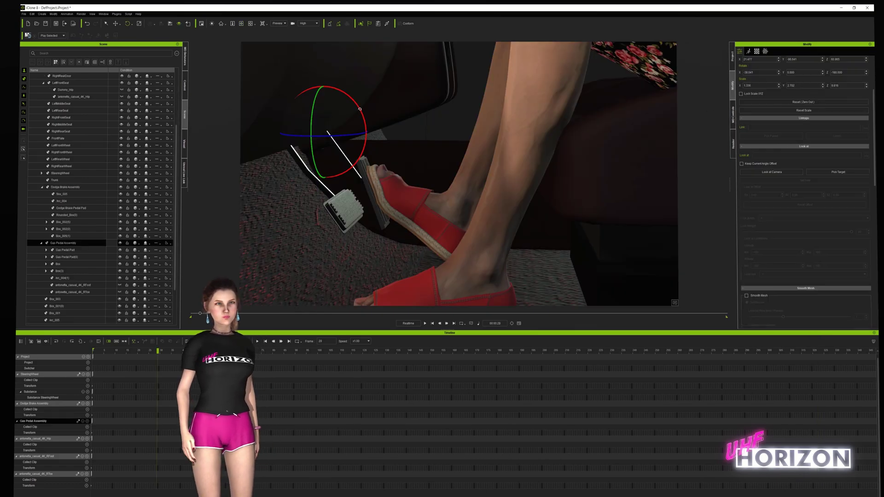
# - Rotate the gas pedal assembly to a pressed pose, move the right-foot dummy to follow it, and preview the motion
pyautogui.moveTo(353, 116); pyautogui.dragTo(353, 118)
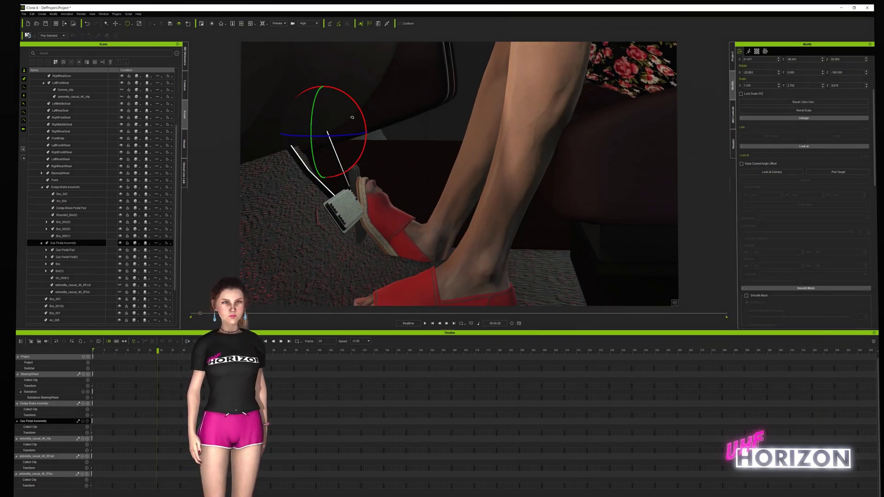
pyautogui.click(37, 456)
pyautogui.press('w')
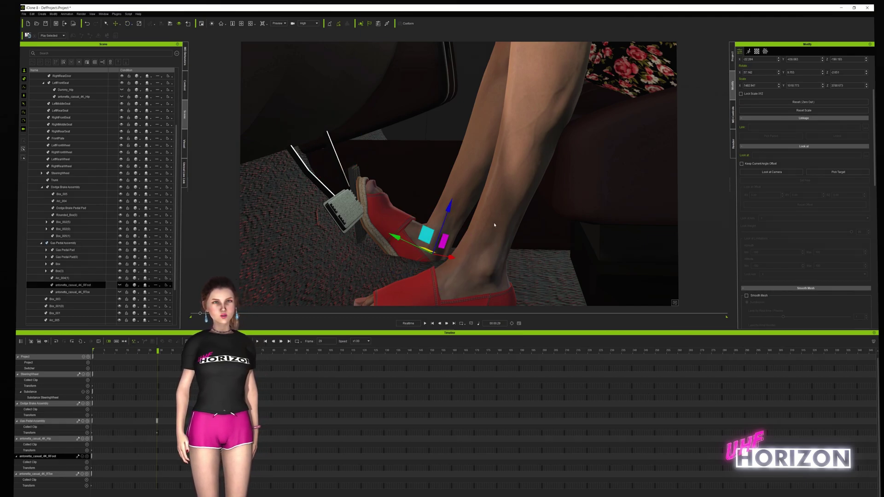
pyautogui.moveTo(461, 172); pyautogui.dragTo(462, 176)
pyautogui.press('space')
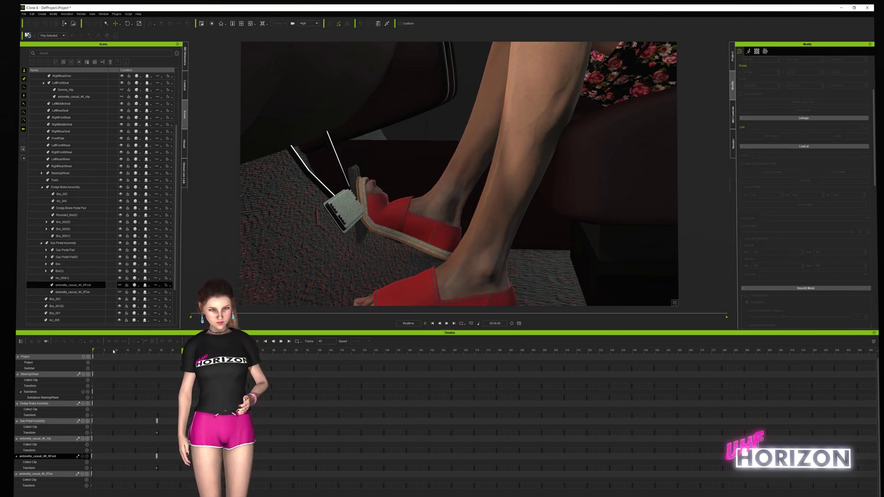
pyautogui.press('space')
pyautogui.press(',')
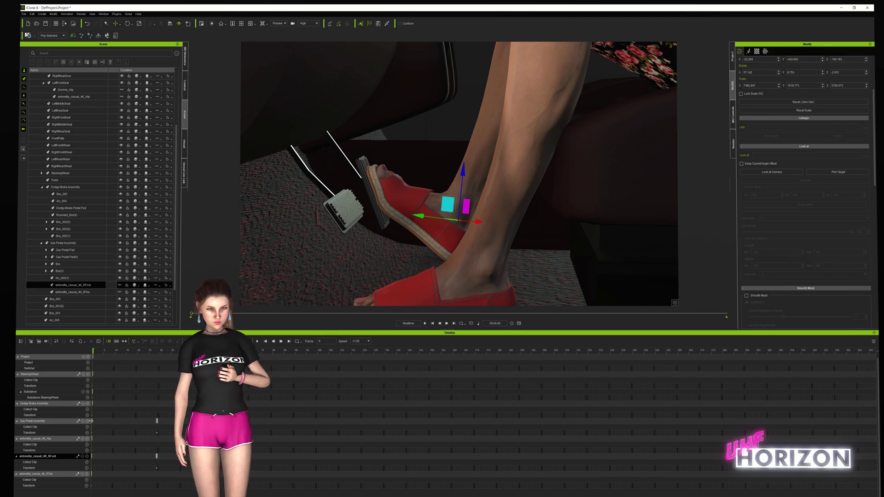
# - Copy the first-frame keys of the gas pedal and the right-foot dummy to a frame after the pedal press
pyautogui.click(92, 421)
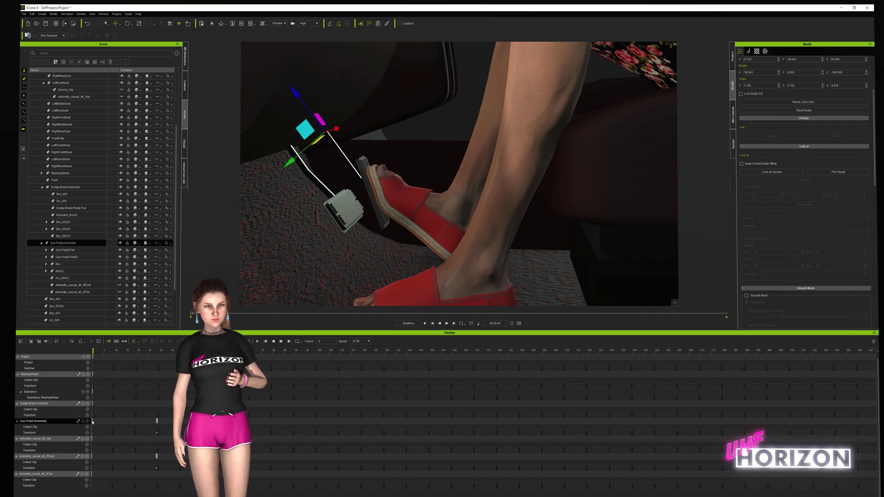
pyautogui.hotkey('ctrl', 'c')
pyautogui.click(221, 351)
pyautogui.hotkey('ctrl', 'v')
pyautogui.click(92, 457)
pyautogui.hotkey('ctrl', 'c')
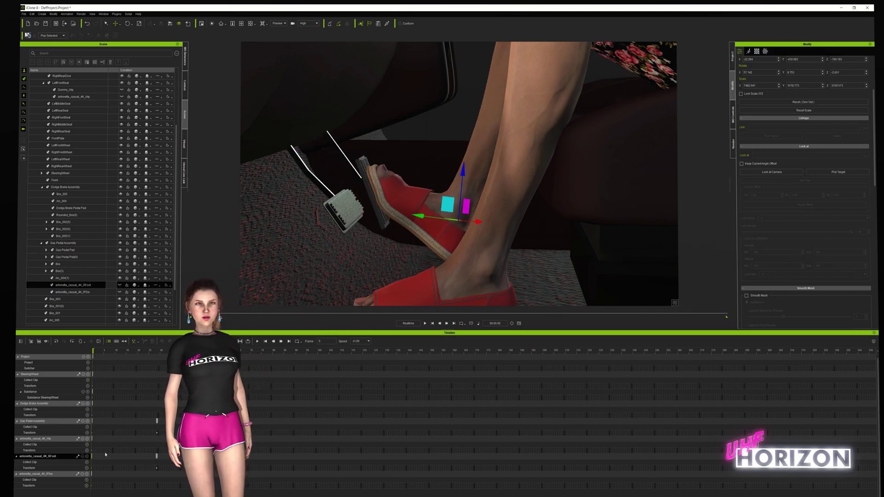
pyautogui.click(220, 456)
pyautogui.hotkey('ctrl', 'v')
# - Copy the gas pedal's press and release keys and paste them at four further points along its track
pyautogui.moveTo(146, 419); pyautogui.dragTo(226, 425)
pyautogui.hotkey('ctrl', 'c')
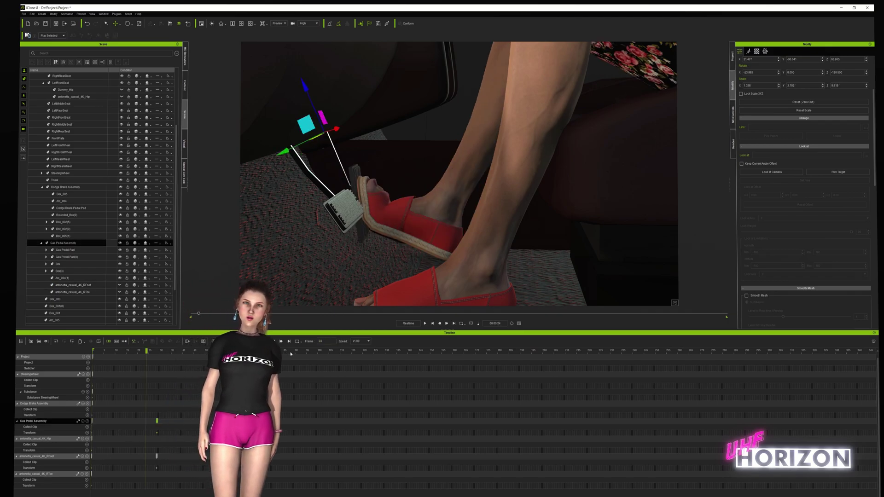
pyautogui.click(288, 353)
pyautogui.hotkey('ctrl', 'v')
pyautogui.moveTo(287, 354); pyautogui.dragTo(401, 354)
pyautogui.hotkey('ctrl', 'v')
pyautogui.moveTo(400, 354); pyautogui.dragTo(521, 353)
pyautogui.hotkey('ctrl', 'v')
pyautogui.click(620, 354)
pyautogui.hotkey('ctrl', 'v')
# - Paste copies of the right-foot dummy's press and release keys at the gas pedal's repeated key times and play the animation
pyautogui.moveTo(147, 455); pyautogui.dragTo(227, 460)
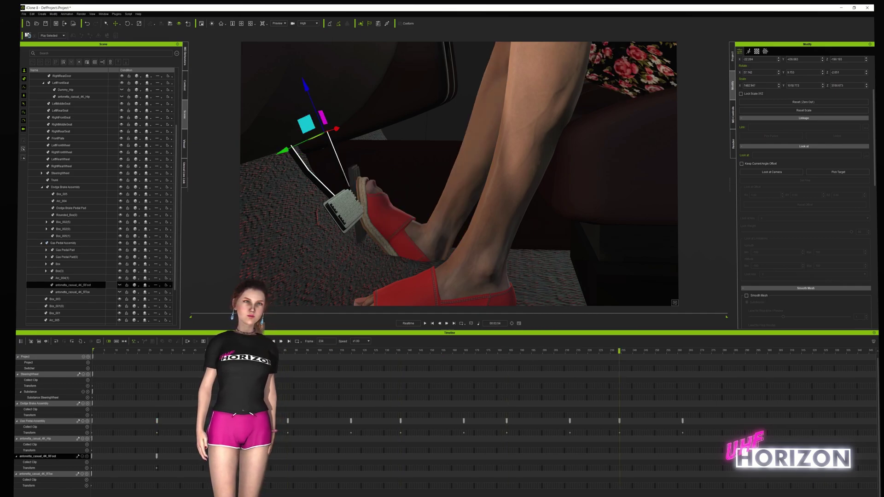
pyautogui.hotkey('ctrl', 'c')
pyautogui.click(288, 354)
pyautogui.hotkey('ctrl', 'v')
pyautogui.click(401, 353)
pyautogui.hotkey('ctrl', 'v')
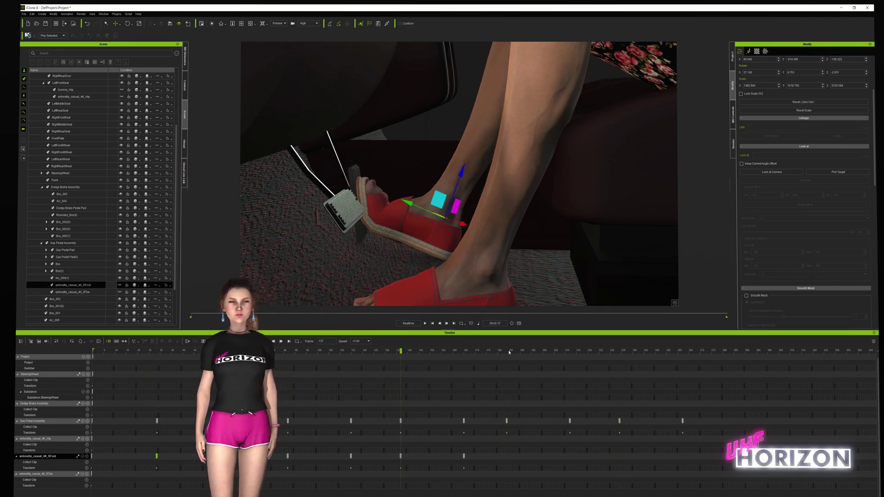
pyautogui.click(506, 353)
pyautogui.hotkey('ctrl', 'v')
pyautogui.press('space')
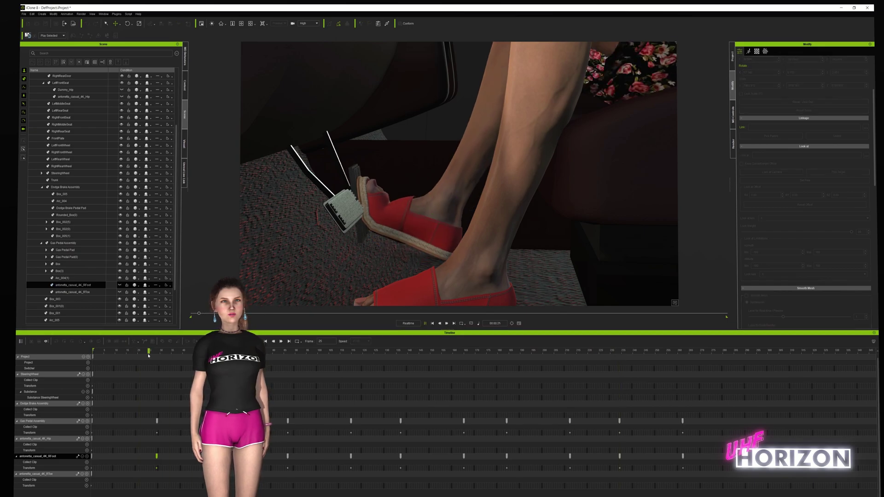
pyautogui.press('space')
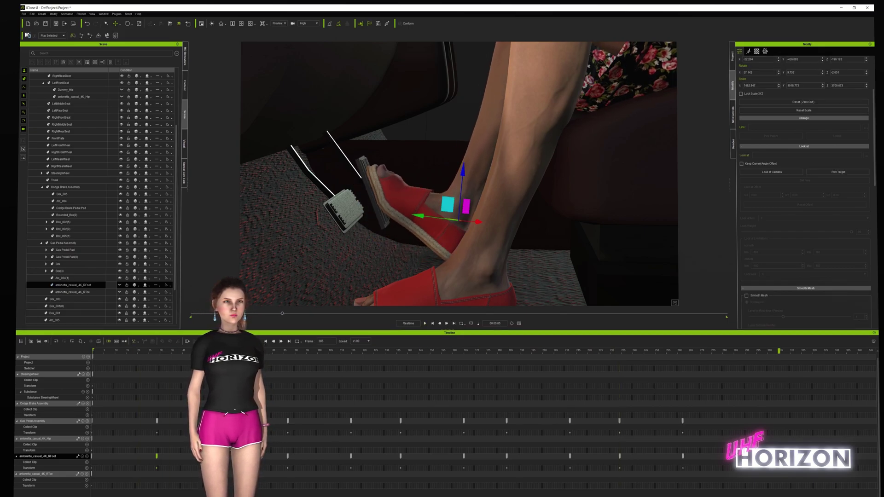